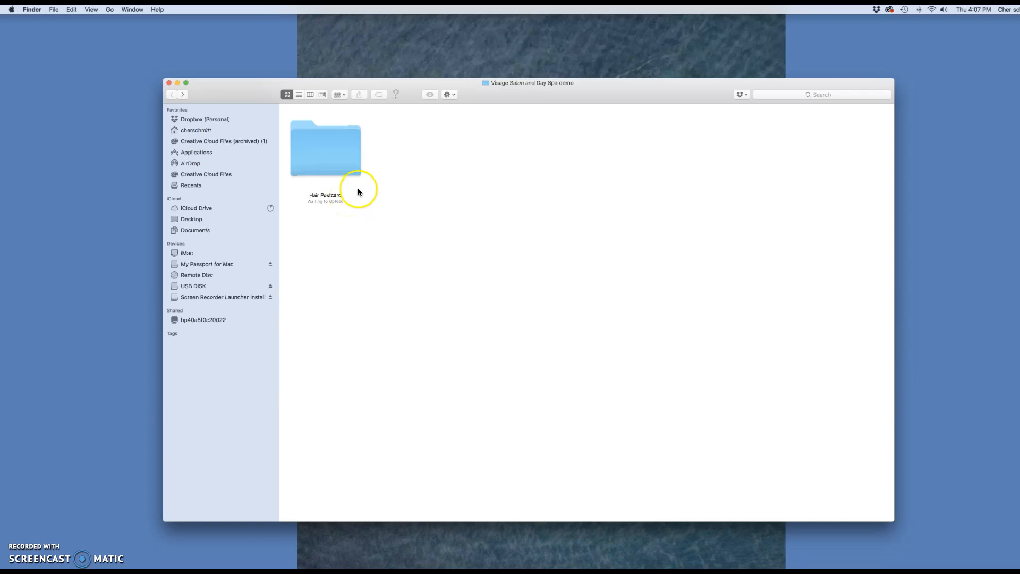
Open Hair Postcard.indd from the working folder inside Hair Postcard and look over both postcard pages
double_click(332, 161)
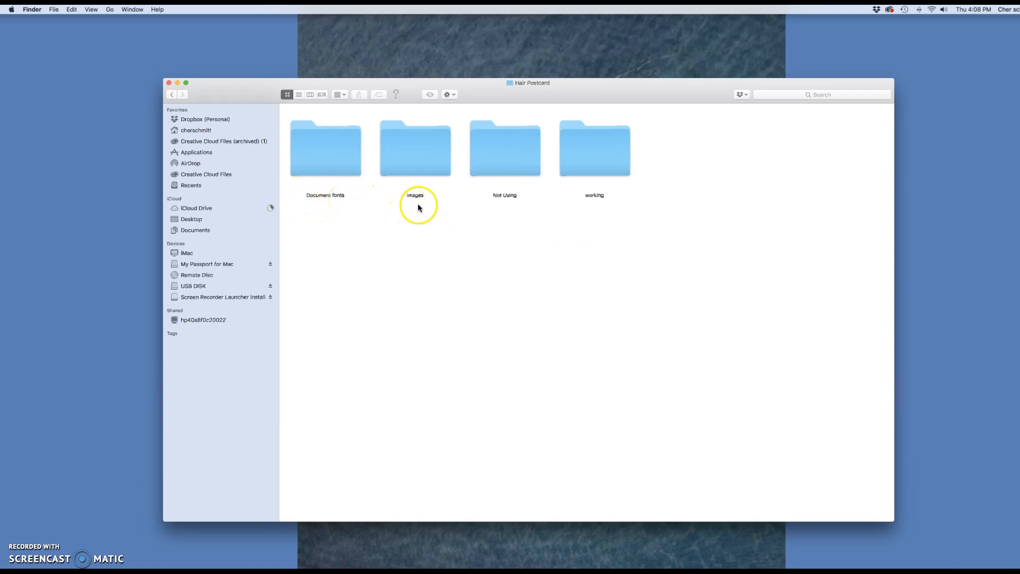
double_click(603, 160)
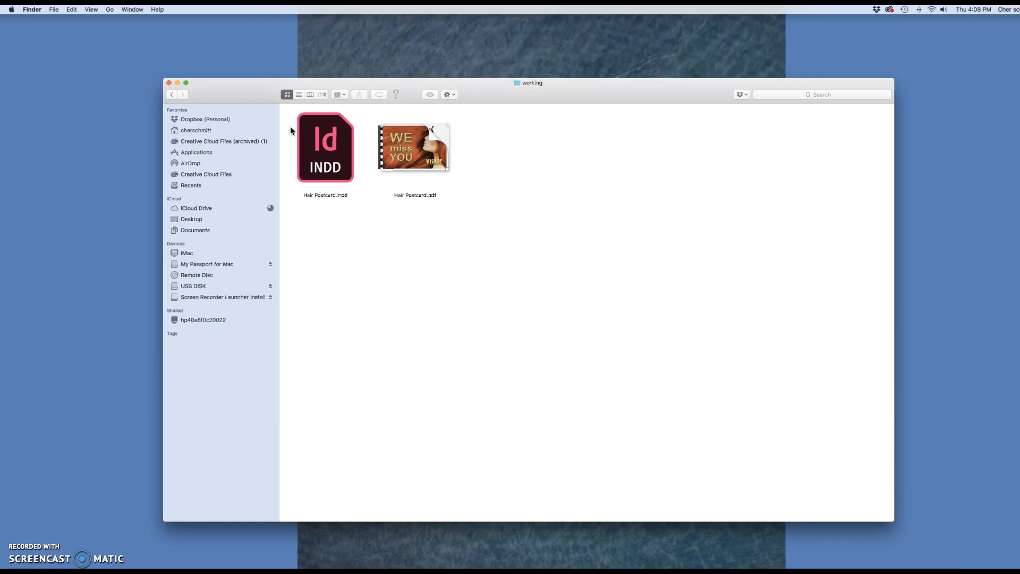
double_click(343, 161)
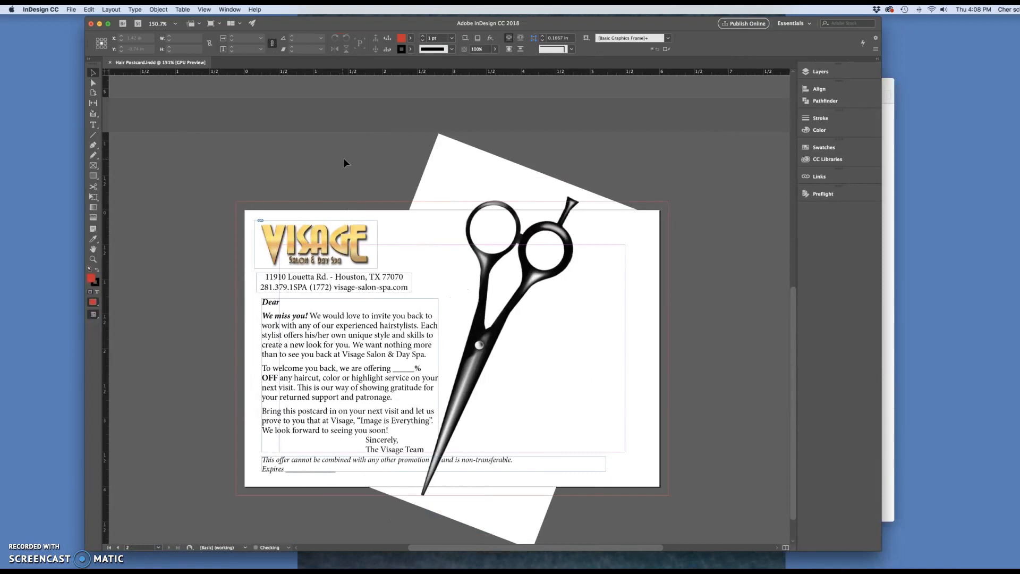
scroll(333, 164, up, 10)
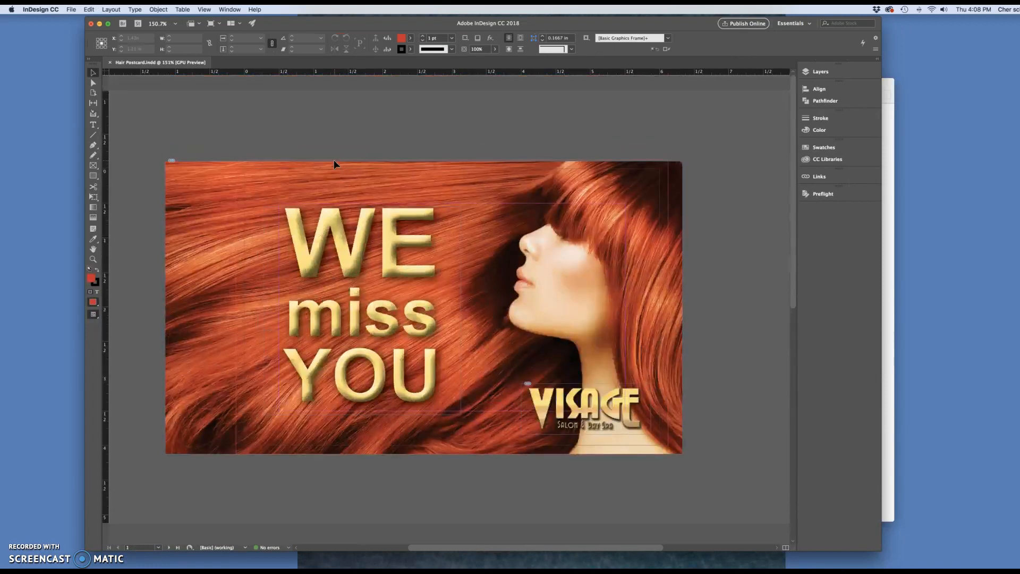
scroll(335, 160, down, 8)
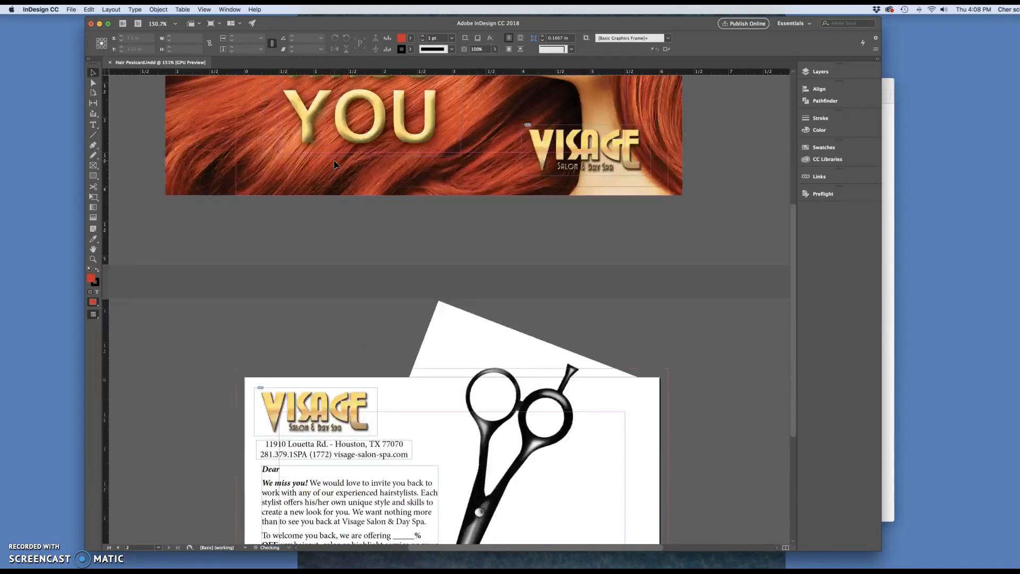
scroll(334, 164, down, 5)
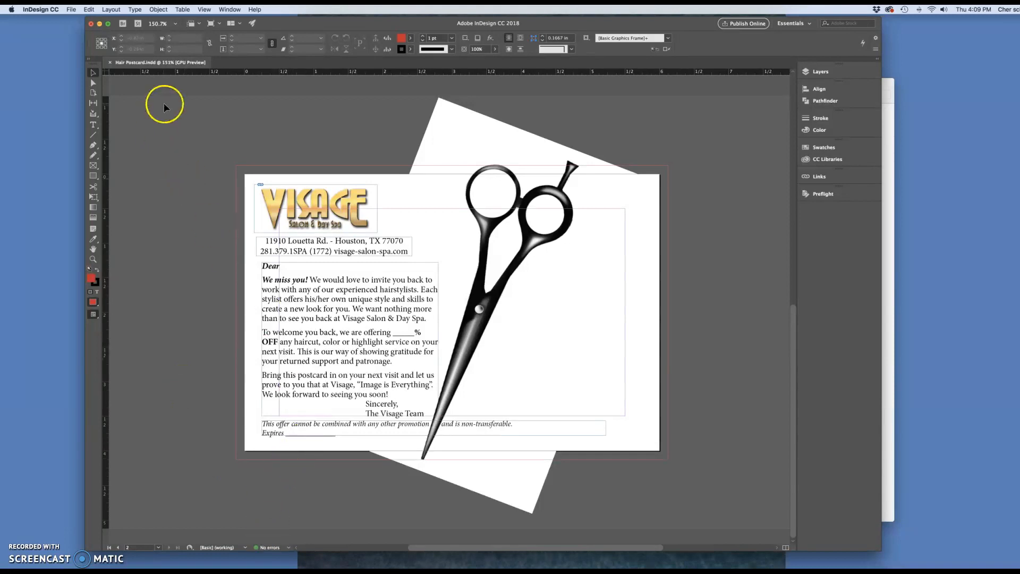
Start packaging the entire publication from the package summary and continue with the existing printing instructions
click(71, 11)
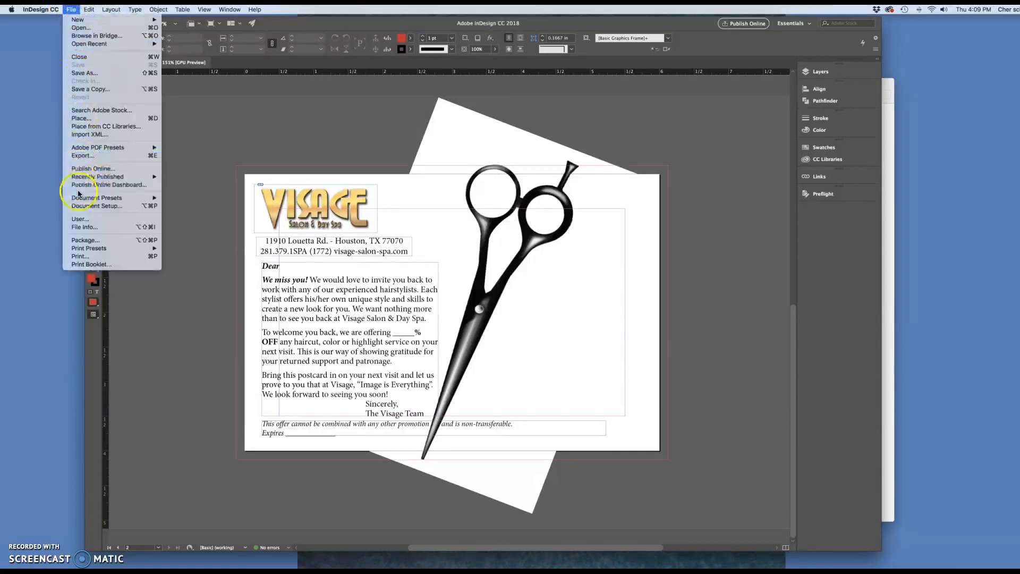
click(87, 242)
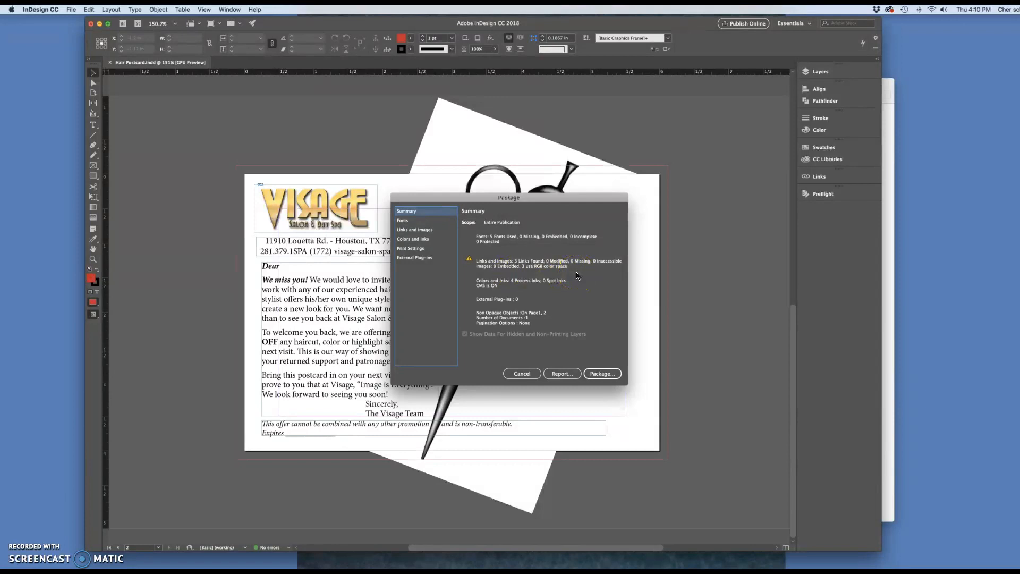
click(603, 377)
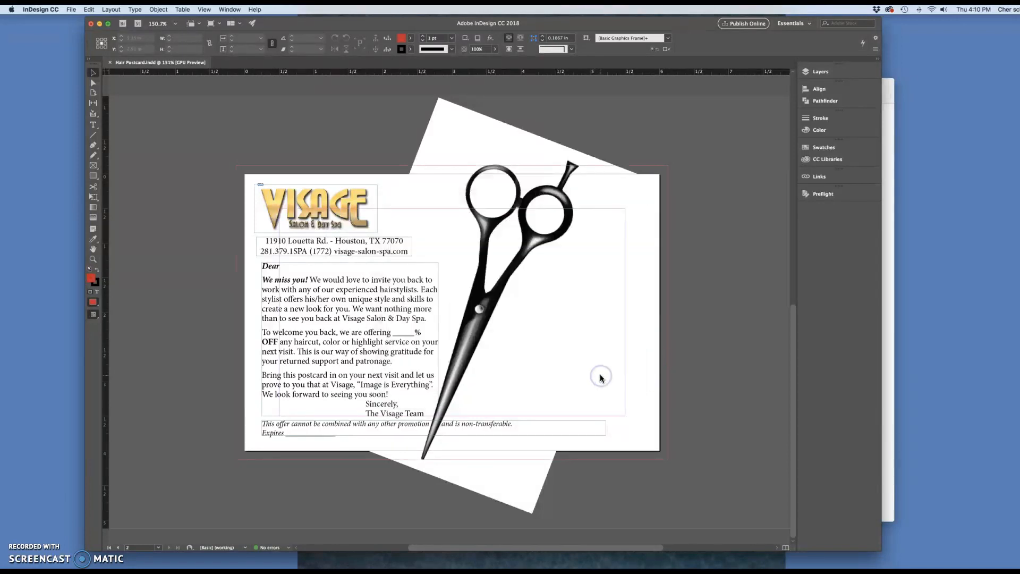
click(553, 342)
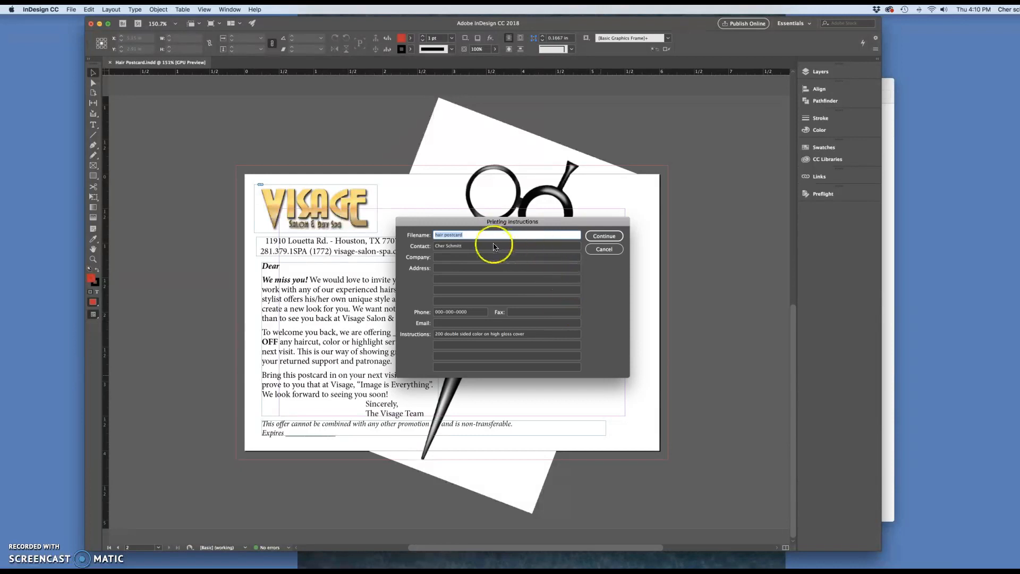
click(542, 225)
click(469, 260)
click(607, 239)
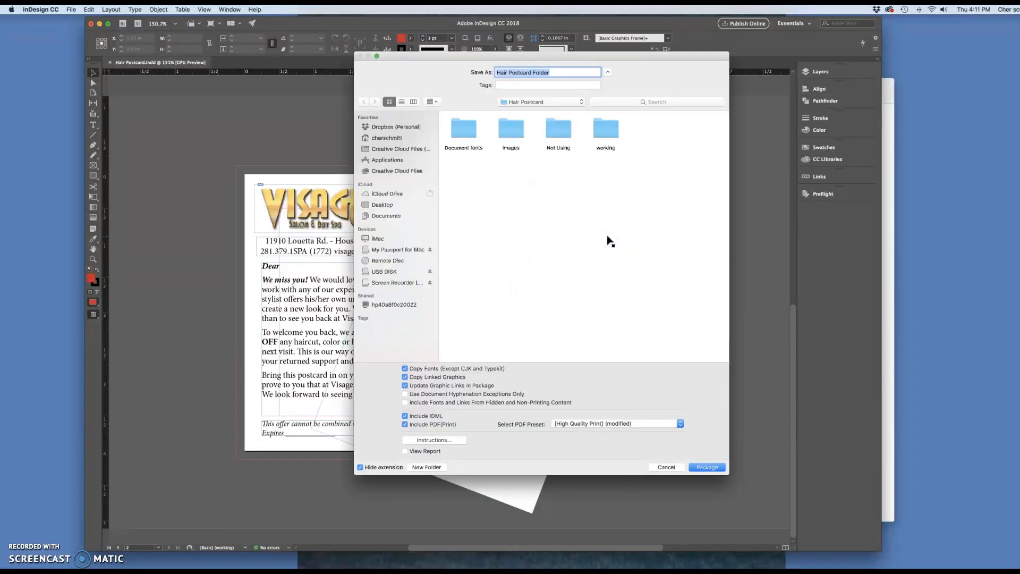
Package the document as Hair Postcard Folder inside Hair Postcard, including fonts, linked graphics, IDML and a High Quality Print PDF, and accept the font notice
drag(457, 57, 373, 57)
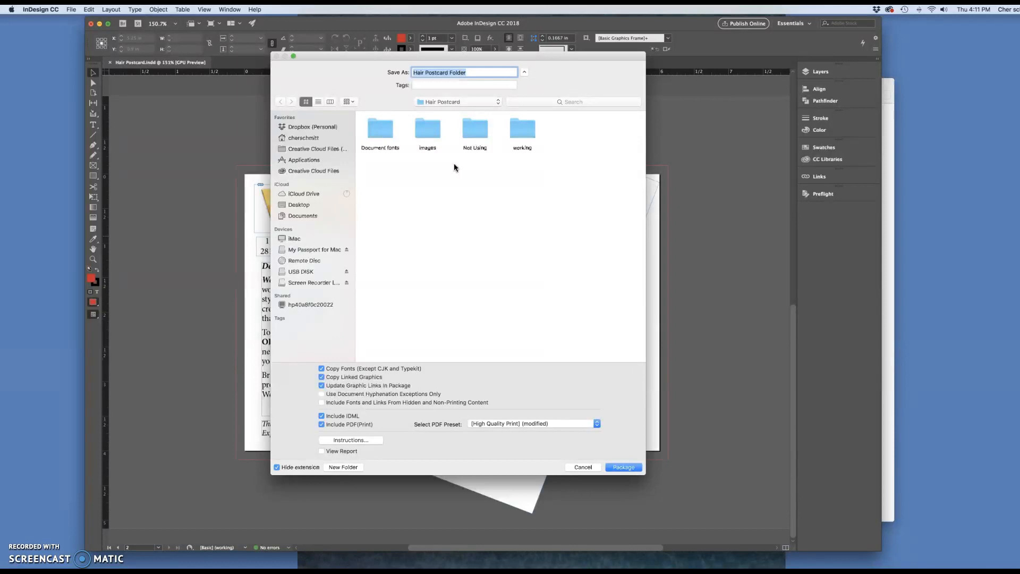
click(435, 102)
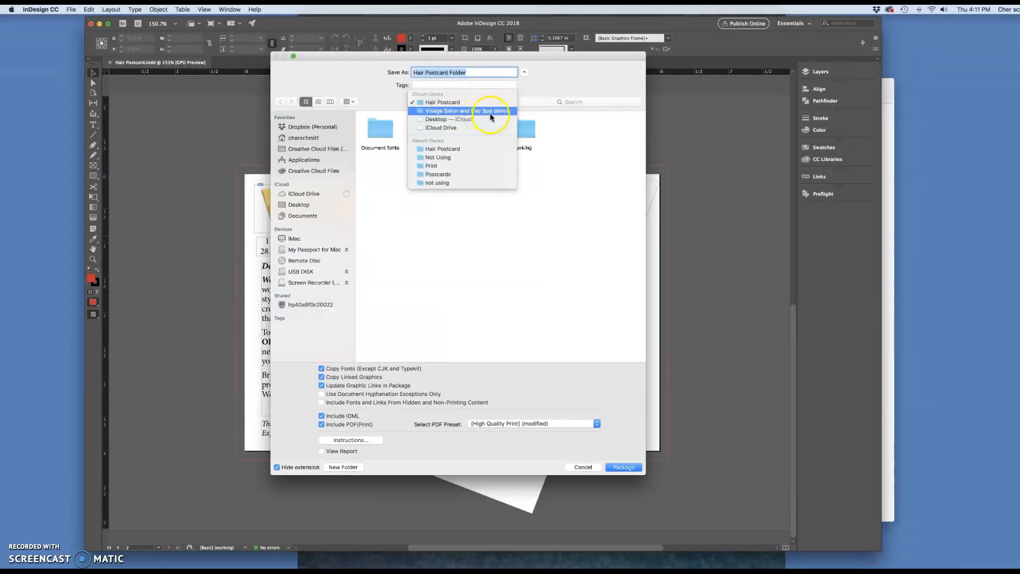
click(442, 103)
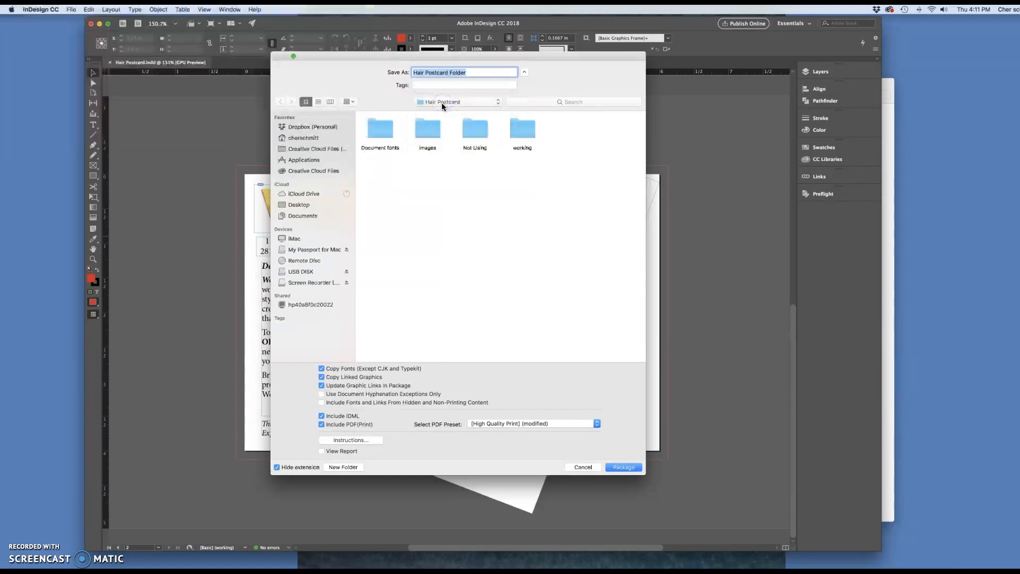
click(416, 75)
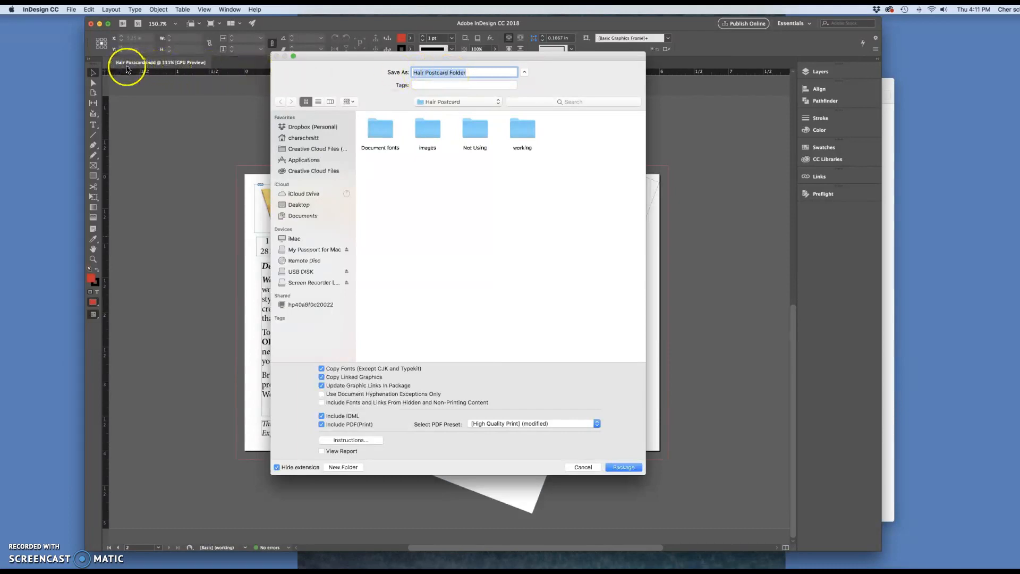
drag(472, 73, 450, 74)
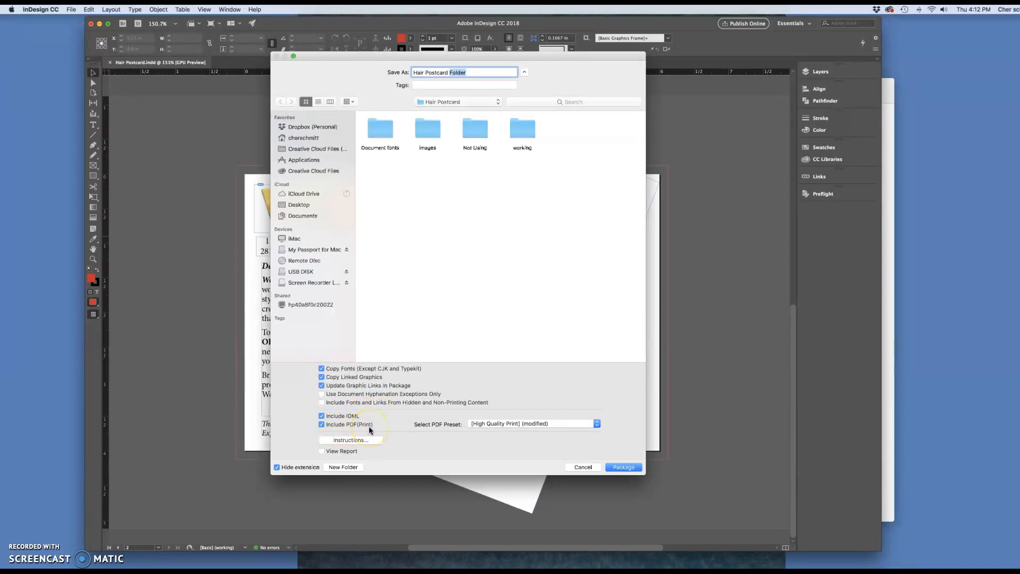
click(624, 470)
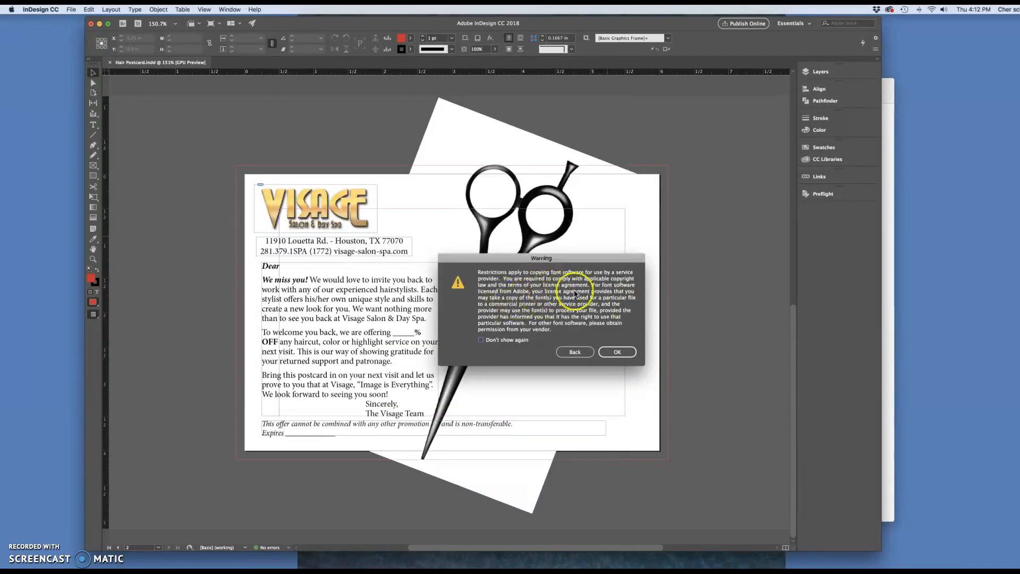
click(615, 353)
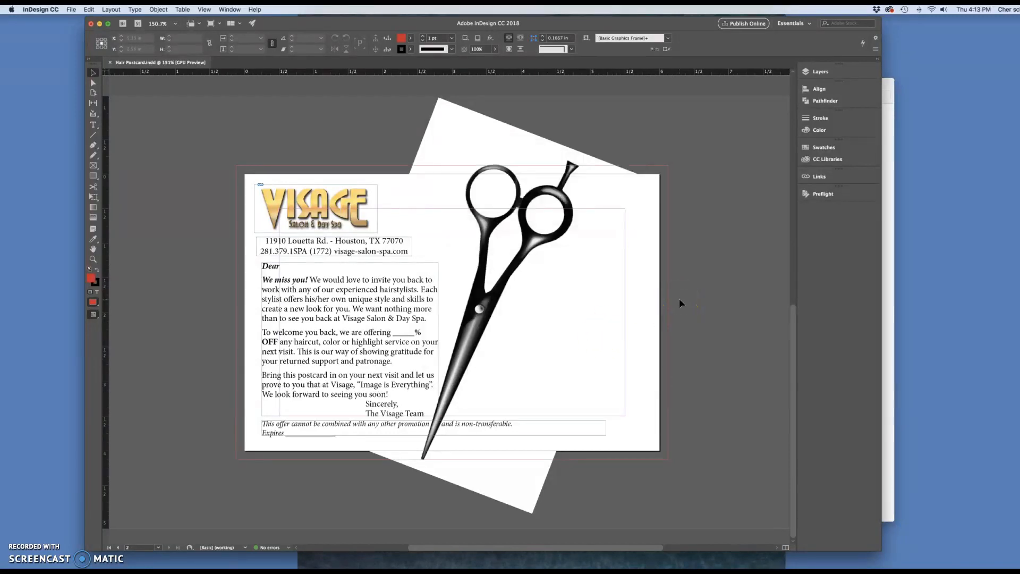
Look over both postcard pages once more and close the InDesign document
scroll(496, 342, up, 6)
click(497, 345)
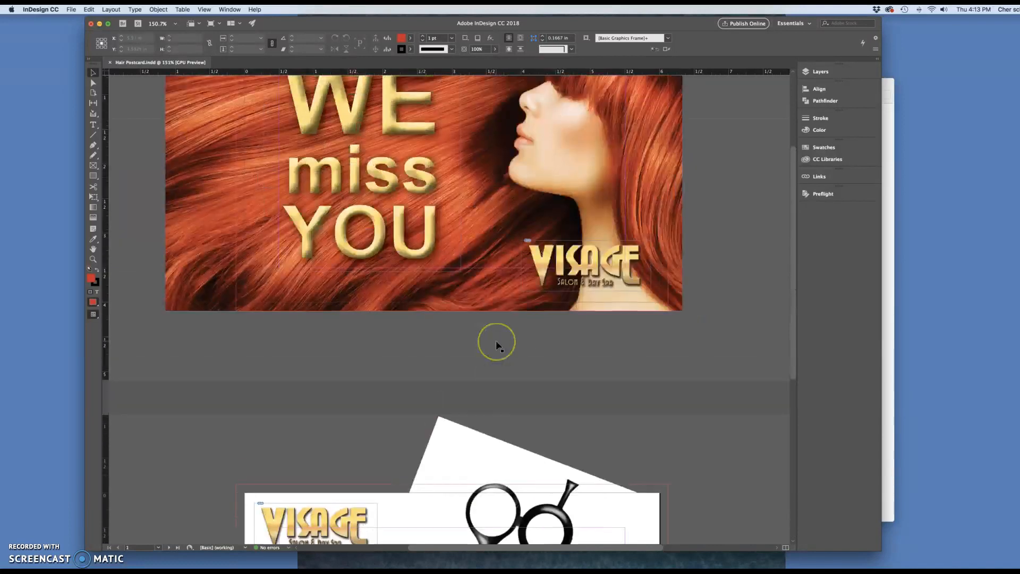
scroll(497, 345, up, 3)
scroll(497, 345, down, 8)
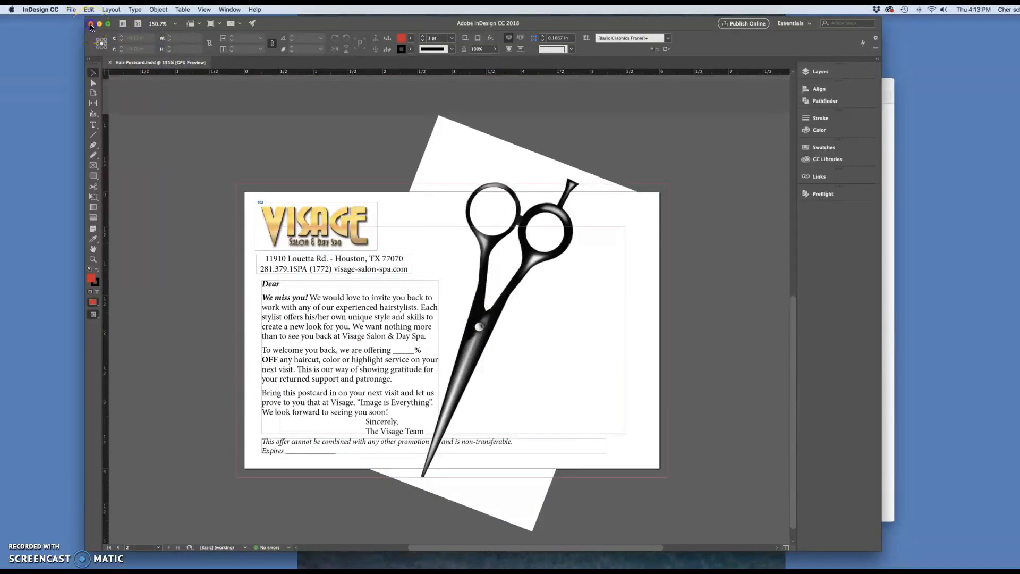
click(91, 25)
In Finder, open the packaged Hair Postcard Folder inside Hair Postcard and check the contents of its Document fonts folder
click(346, 259)
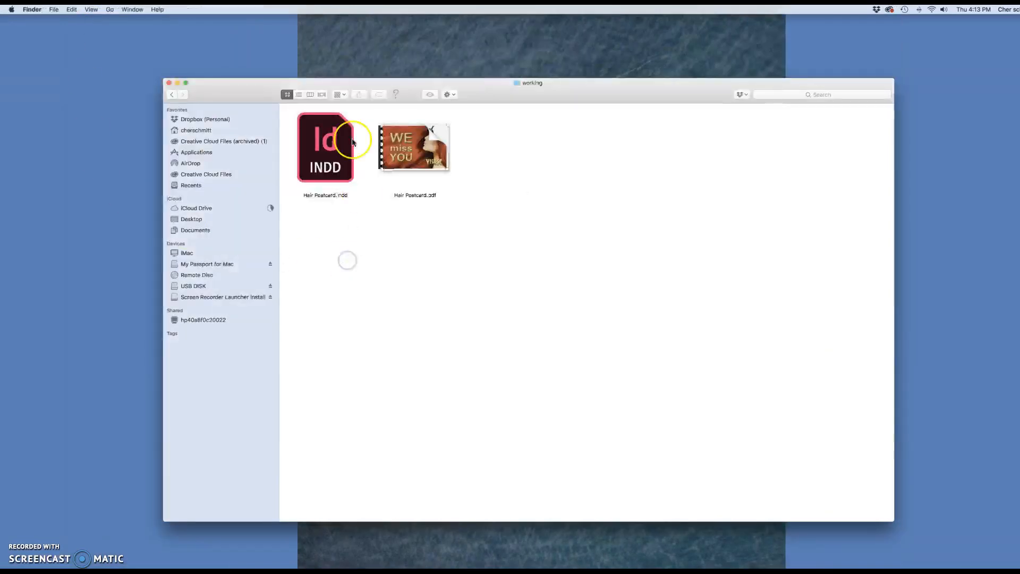
click(170, 94)
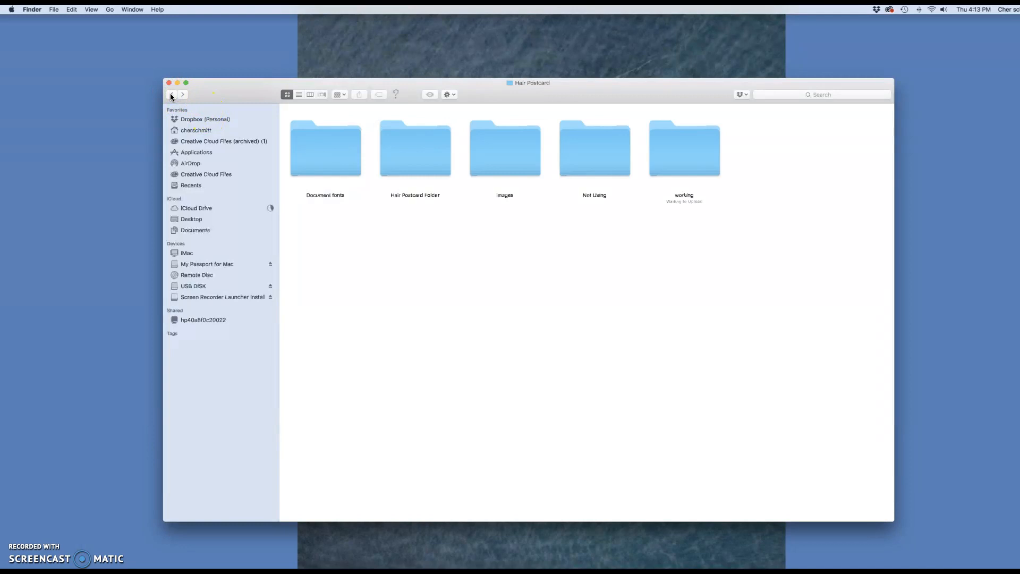
click(453, 242)
double_click(416, 165)
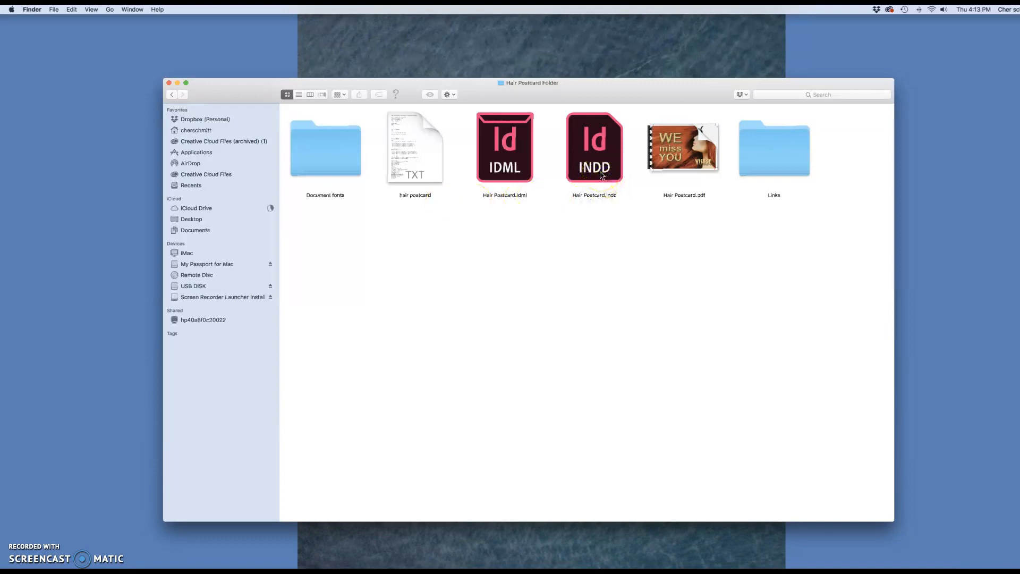
double_click(337, 155)
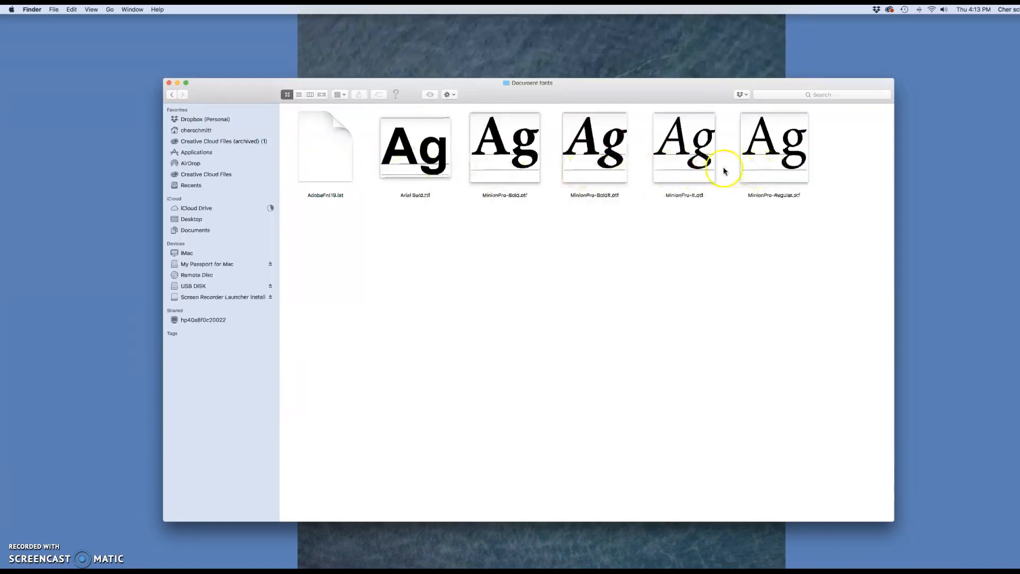
click(172, 95)
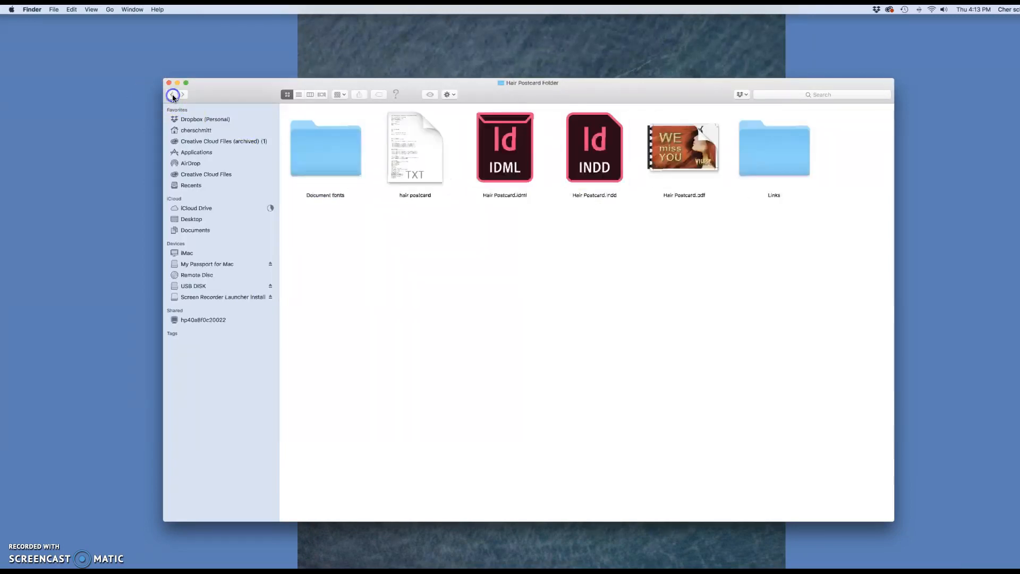
Read through the packaged hair postcard text report, from contact details and instructions to print settings, and close it
double_click(409, 176)
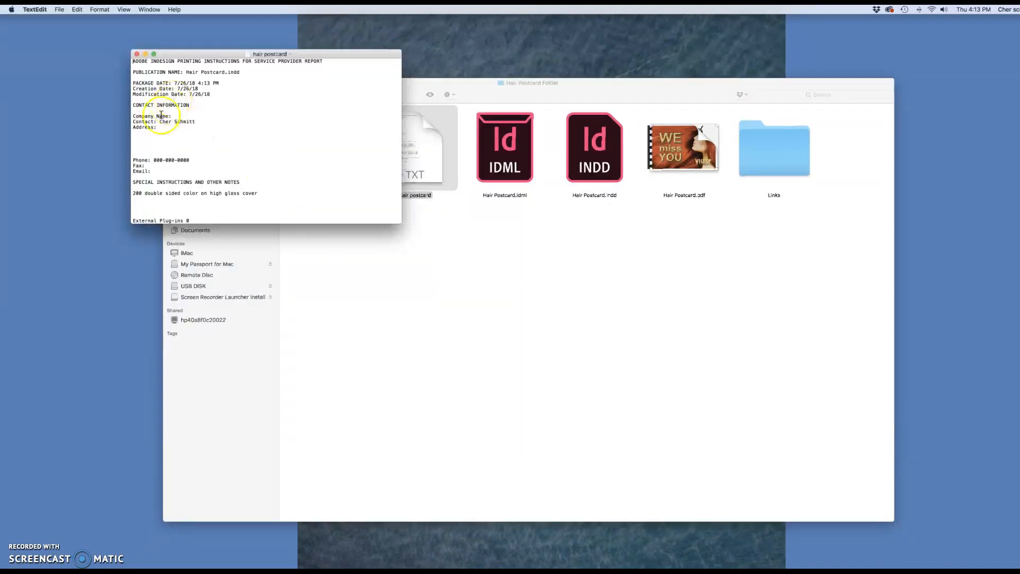
scroll(229, 133, down, 3)
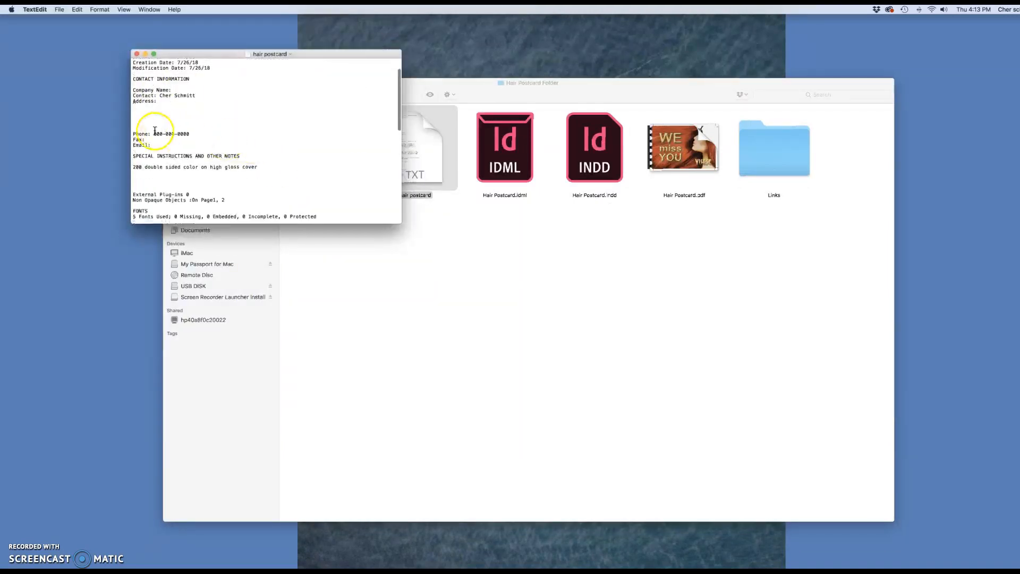
scroll(269, 141, down, 5)
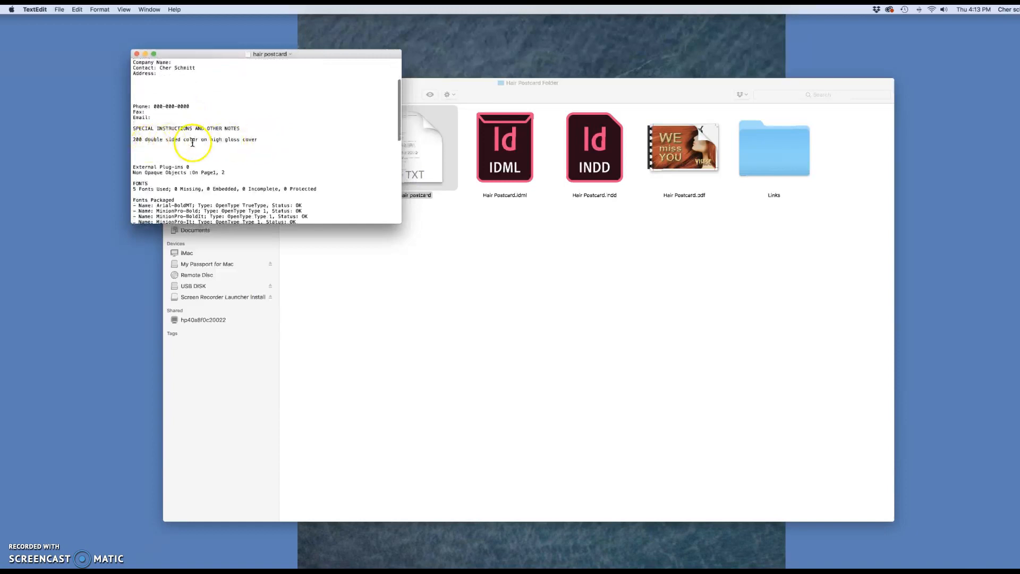
scroll(272, 143, down, 2)
scroll(272, 143, down, 8)
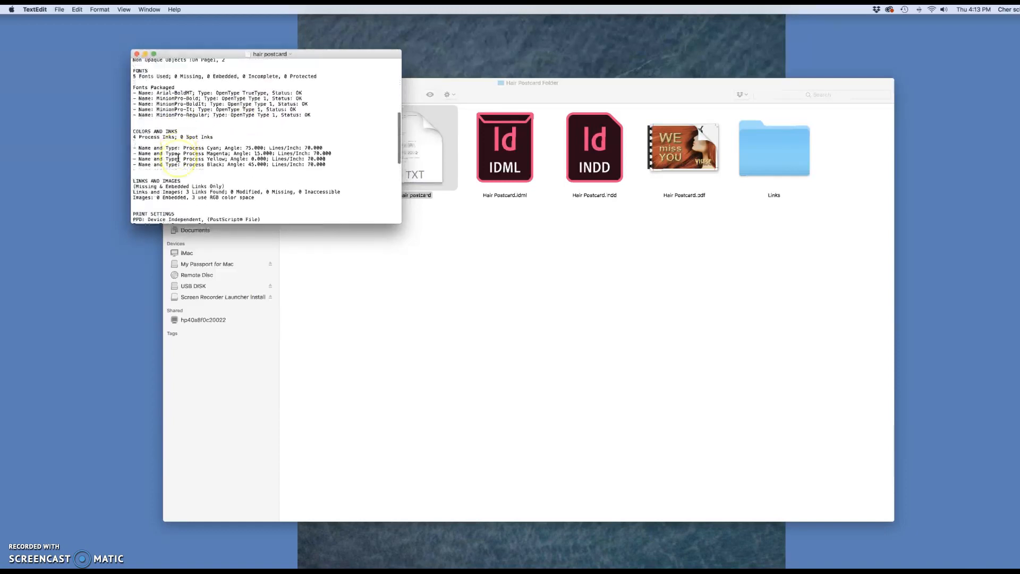
scroll(178, 158, down, 8)
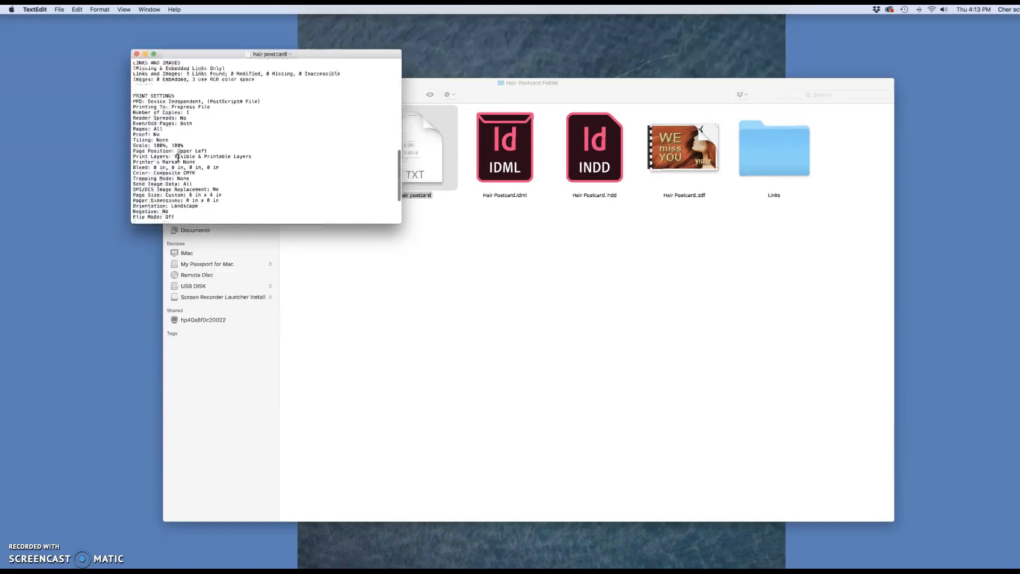
click(137, 54)
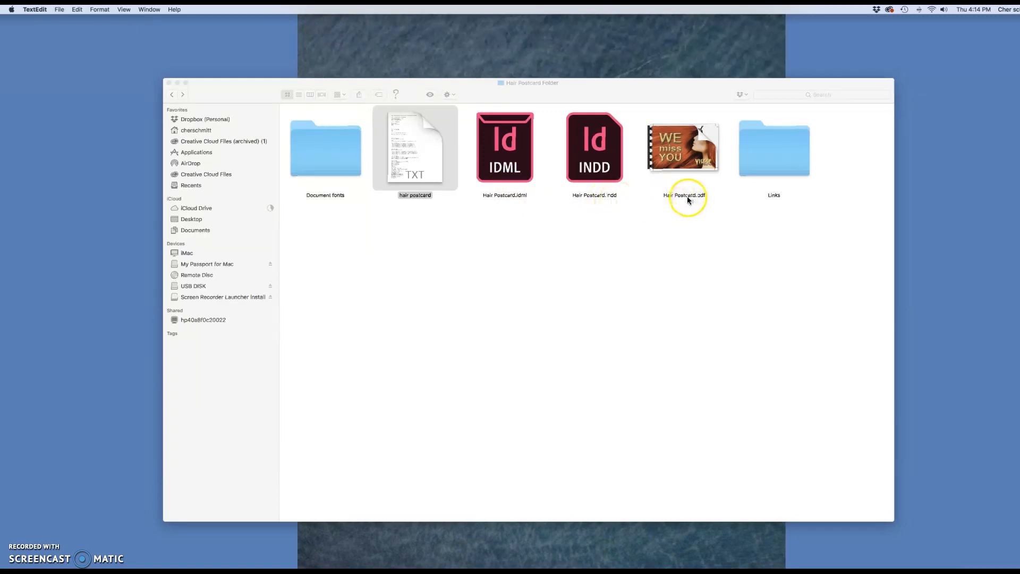
Open the packaged Hair Postcard.pdf in Acrobat and zoom in to 300% to inspect the crop marks and bleed
mouse_move(691, 156)
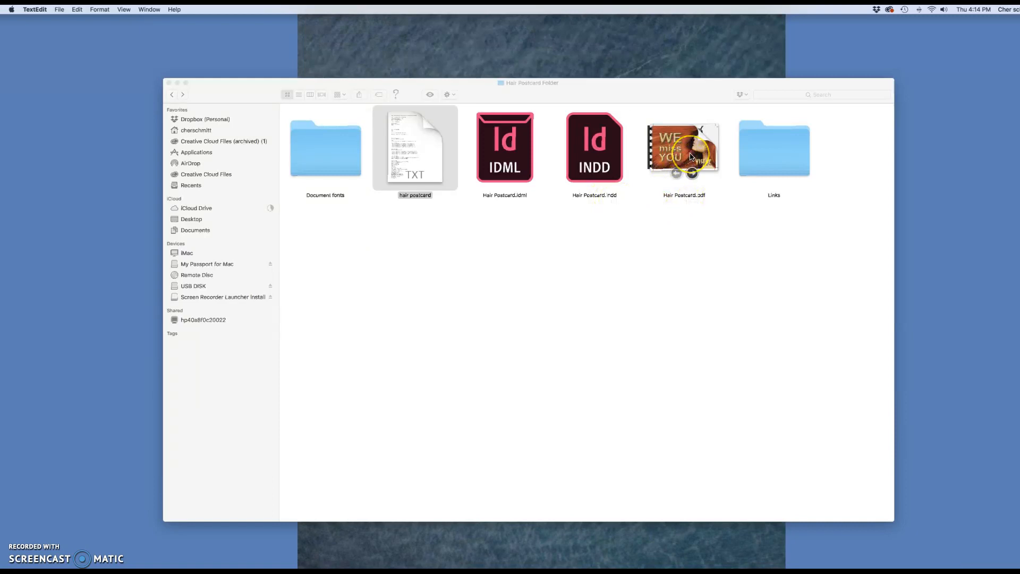
double_click(690, 156)
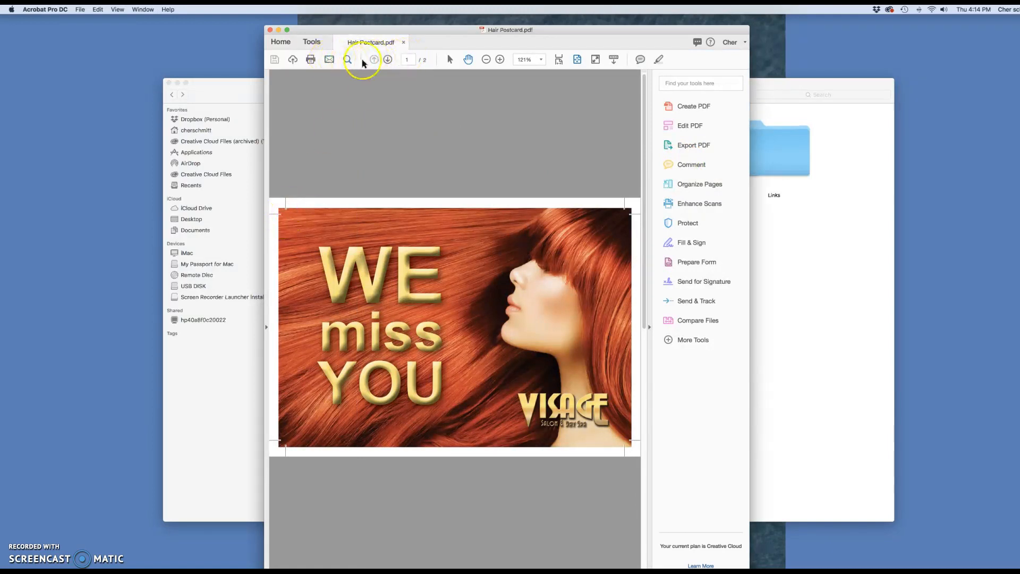
click(498, 58)
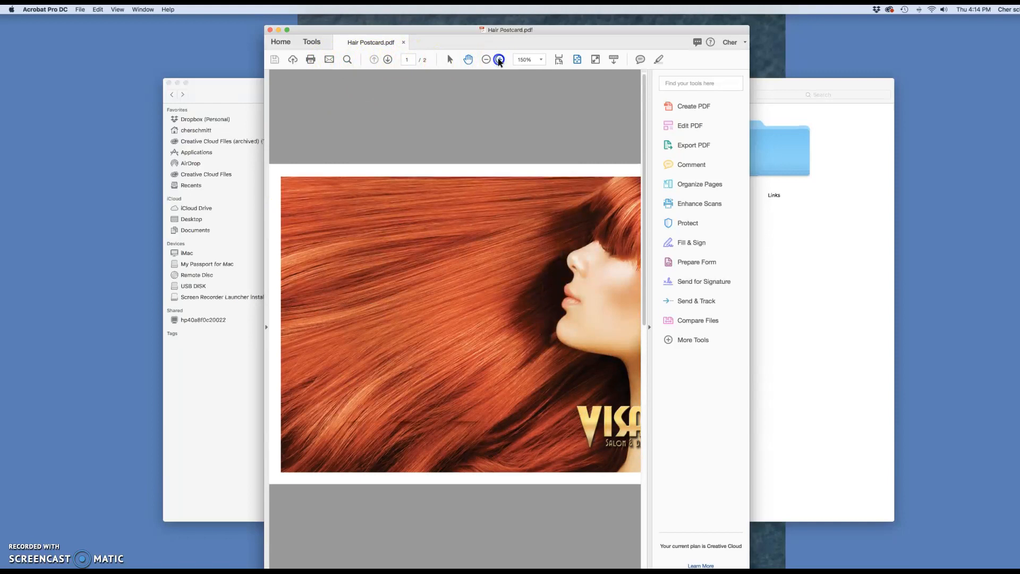
click(498, 59)
click(498, 58)
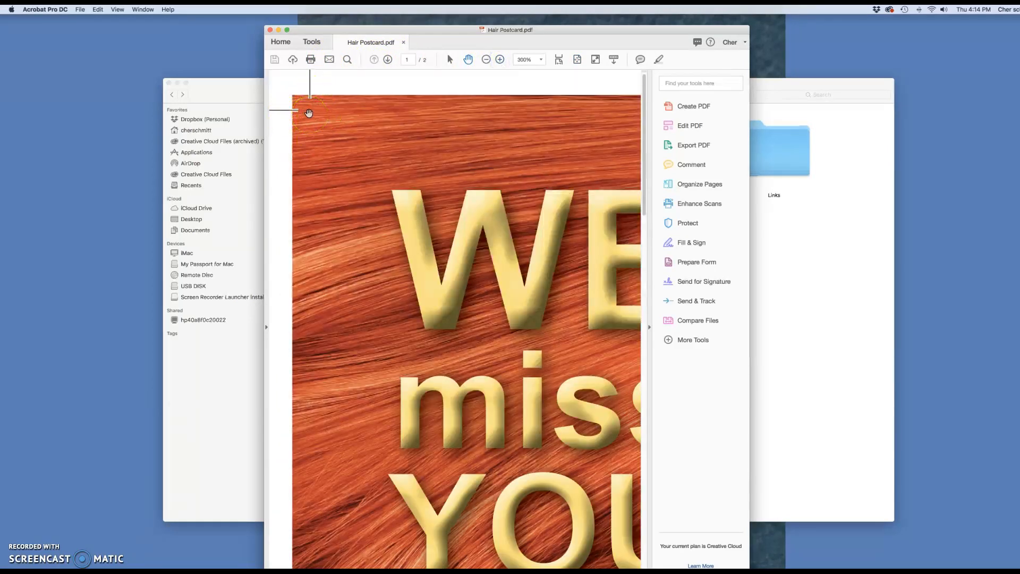
Close the PDF, check the linked images in the packaged Links folder in Finder, and return to the Hair Postcard folder
click(270, 29)
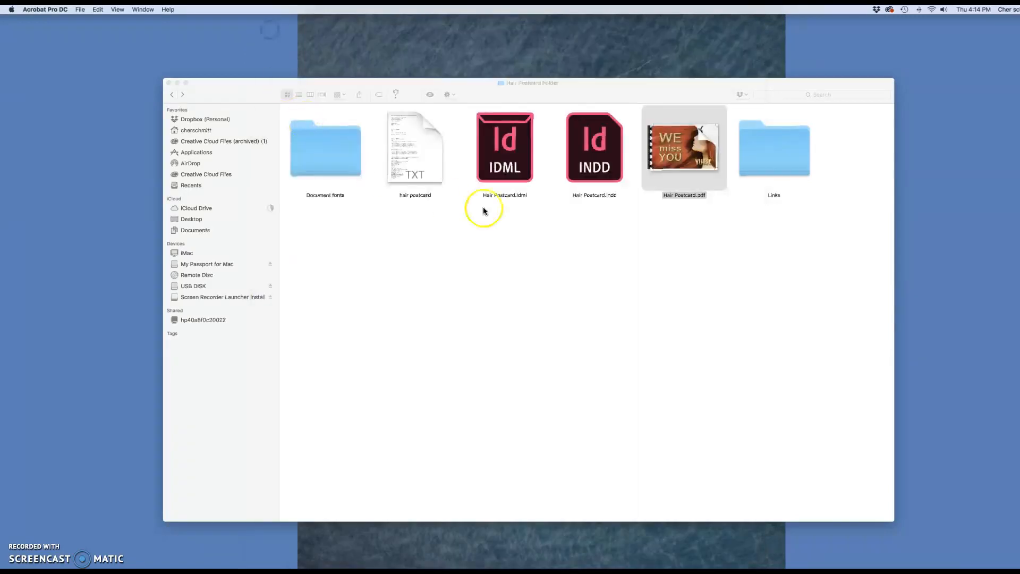
click(679, 223)
mouse_move(686, 162)
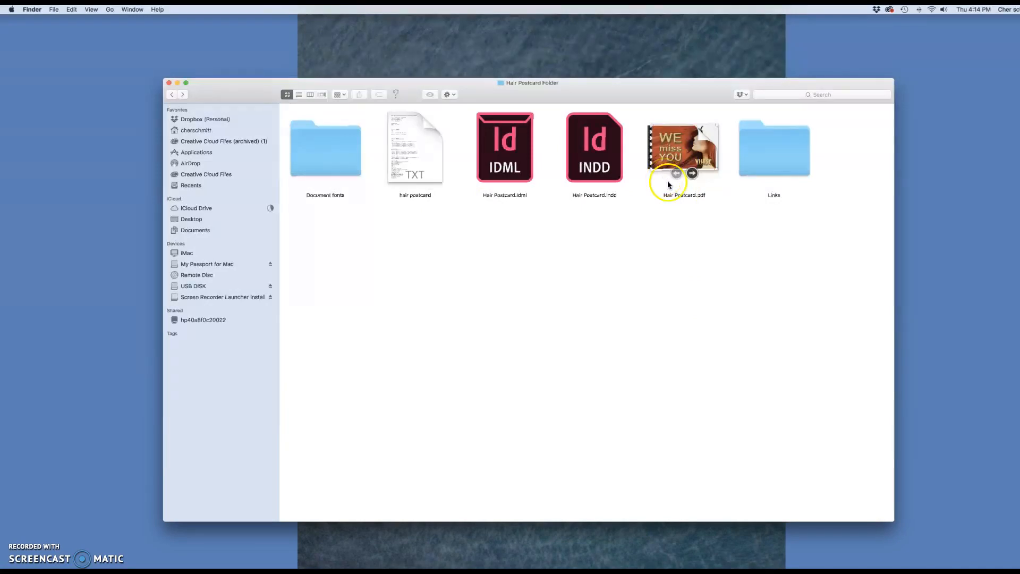
double_click(788, 158)
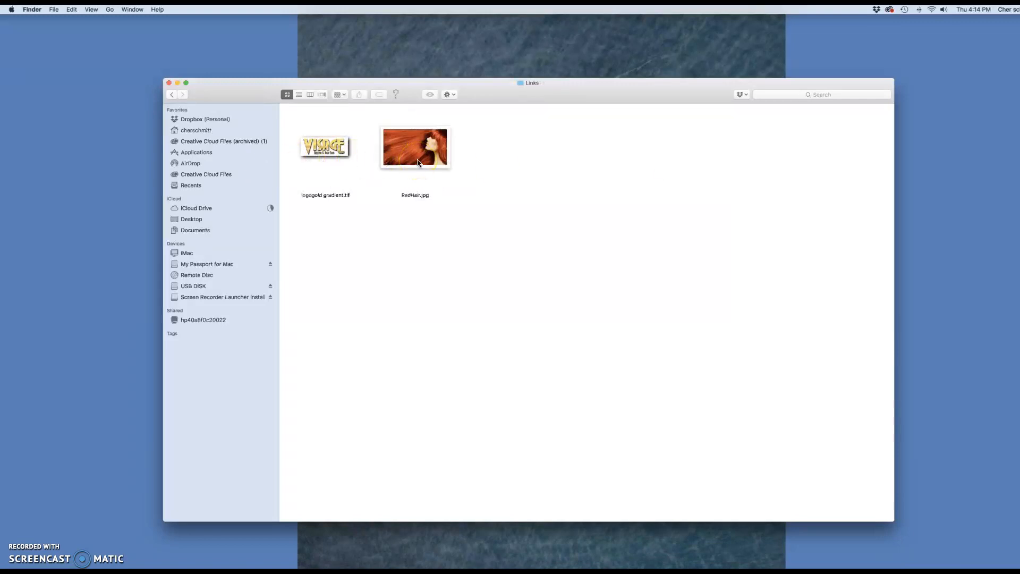
click(162, 92)
click(170, 95)
click(170, 95)
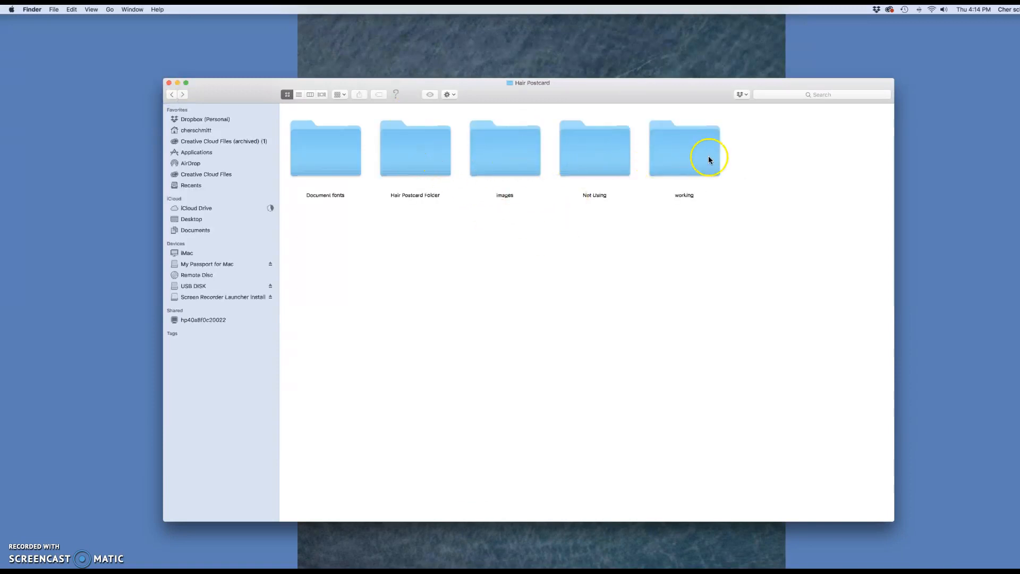
Compare the files in the working folder with those in the packaged Hair Postcard Folder
double_click(687, 158)
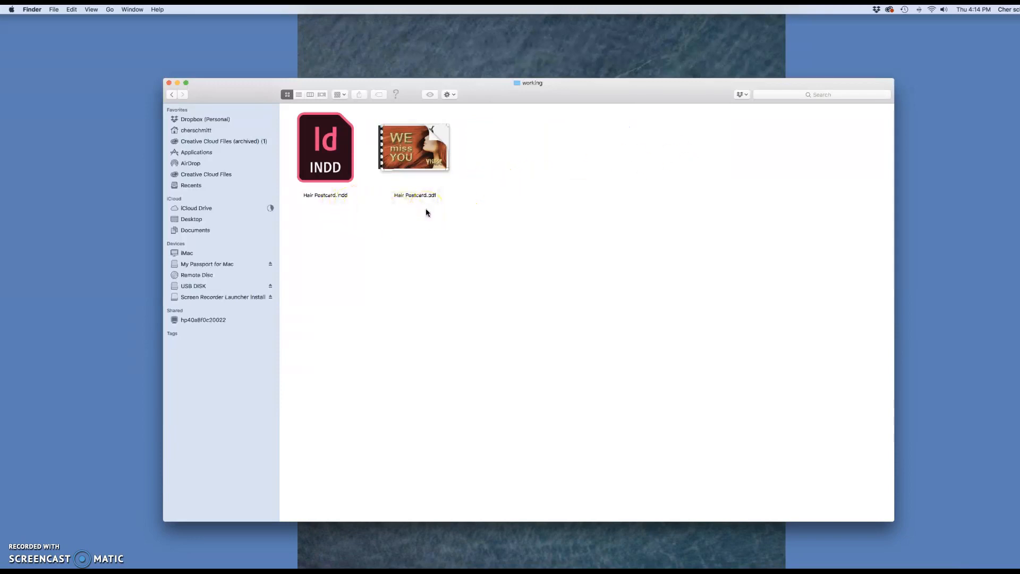
click(171, 95)
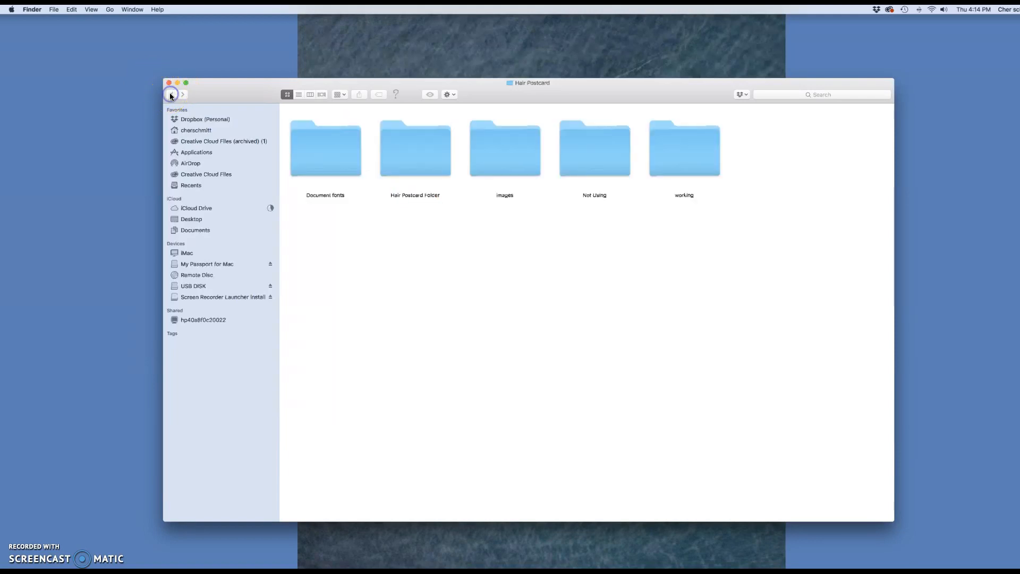
double_click(419, 162)
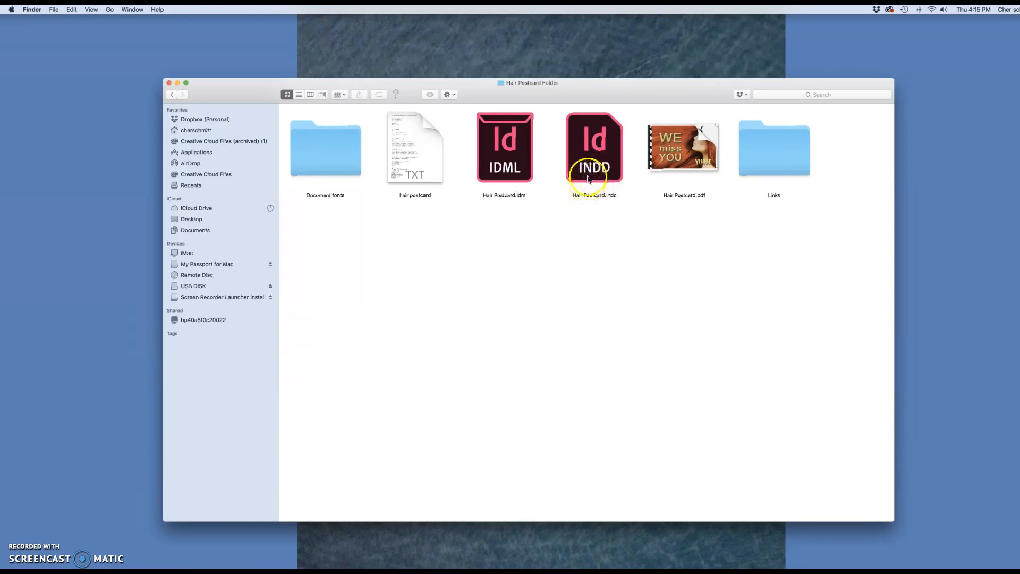
click(170, 95)
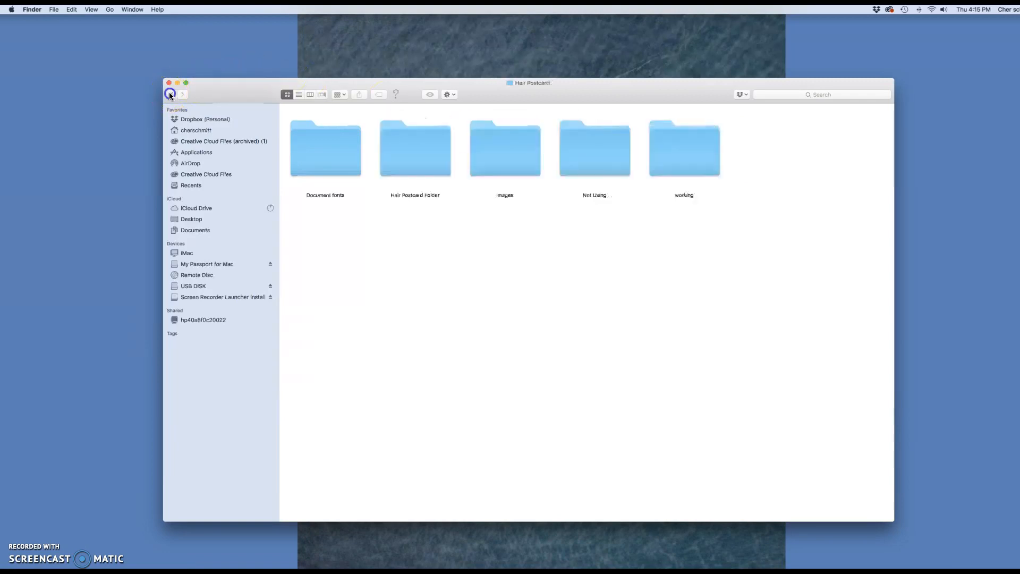
Move Hair Postcard.indd and Hair Postcard.pdf from the working folder to the Trash and return to the Hair Postcard folder
double_click(686, 162)
click(409, 152)
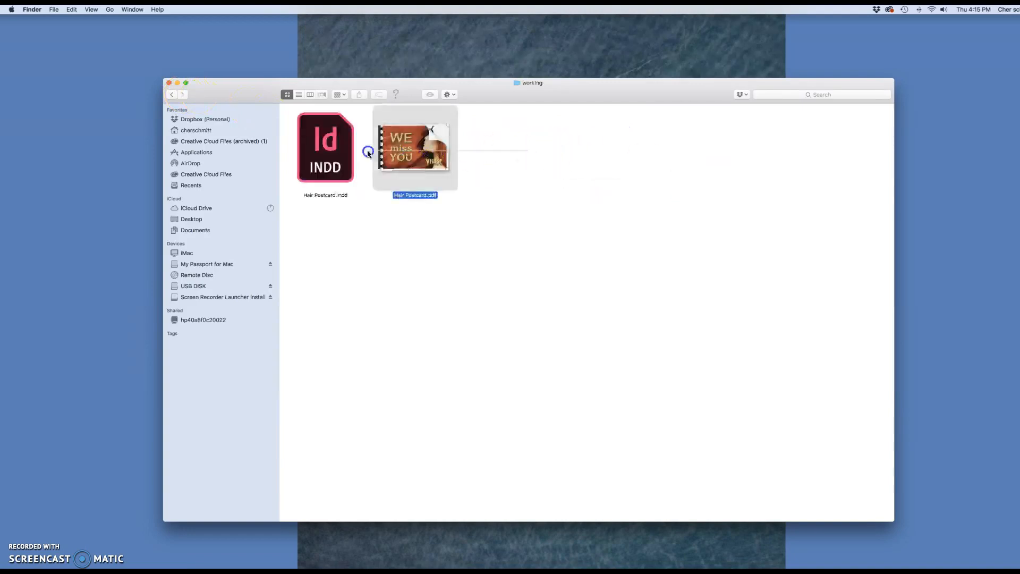
shift+click(368, 153)
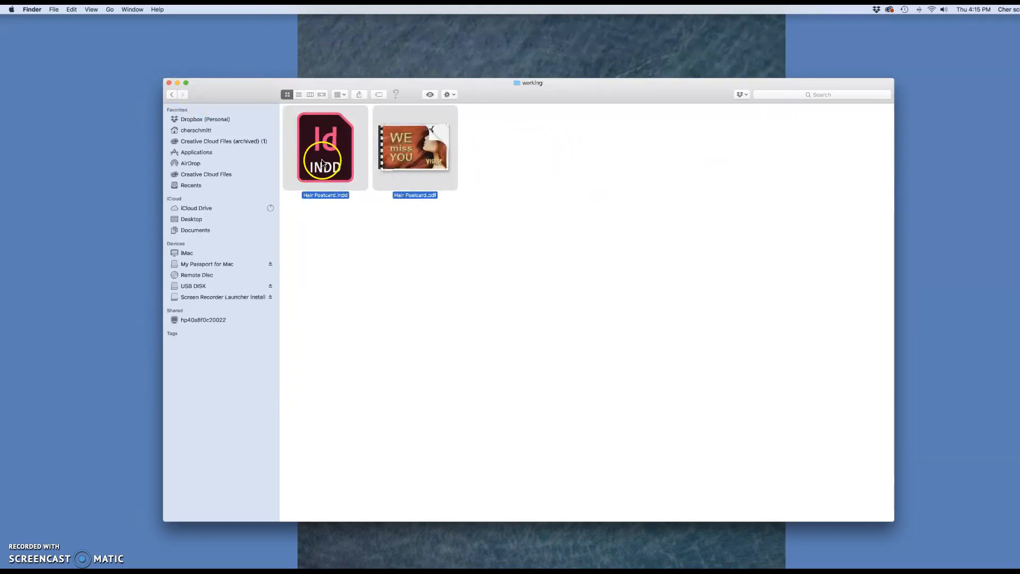
right_click(322, 162)
click(345, 195)
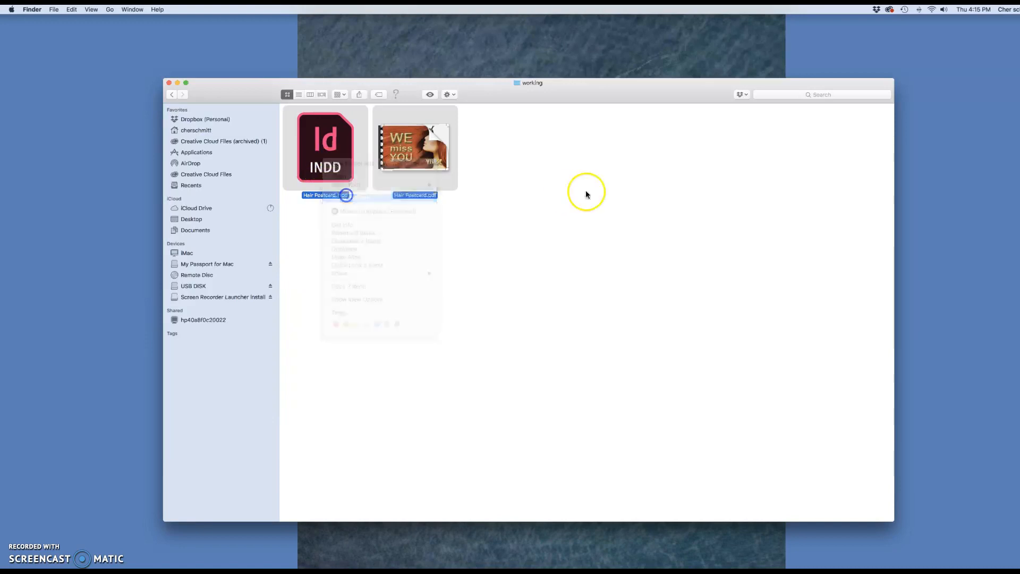
click(171, 94)
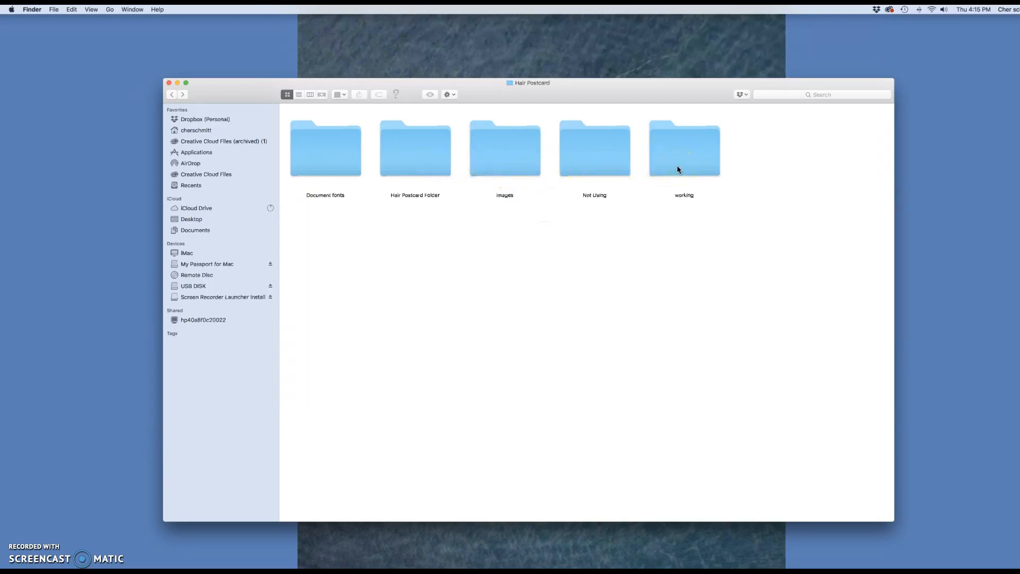
Review the contents of the packaged Hair Postcard Folder and the working folder in turn, ending back in the Hair Postcard folder
double_click(410, 162)
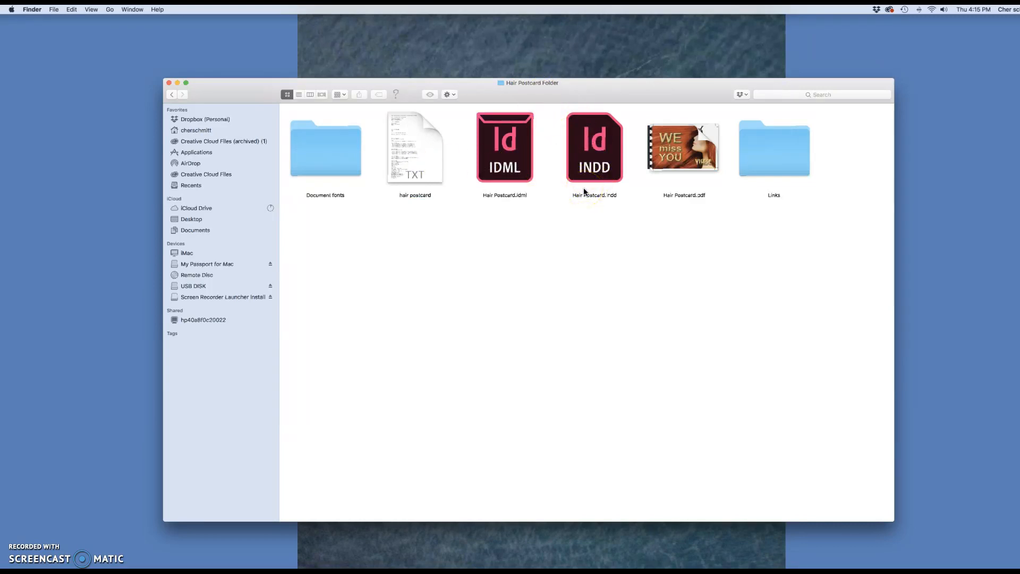
click(175, 95)
click(699, 171)
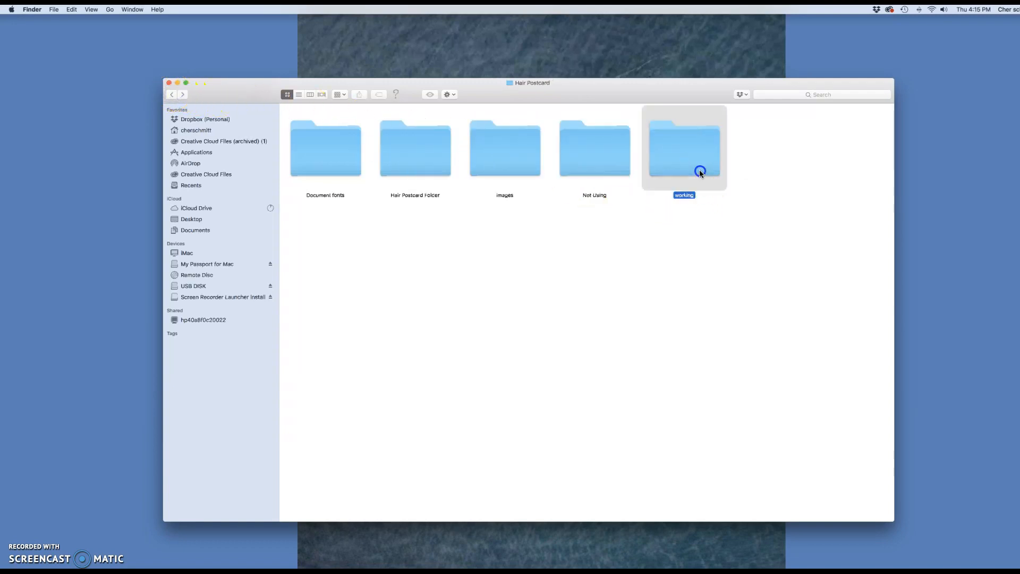
double_click(699, 171)
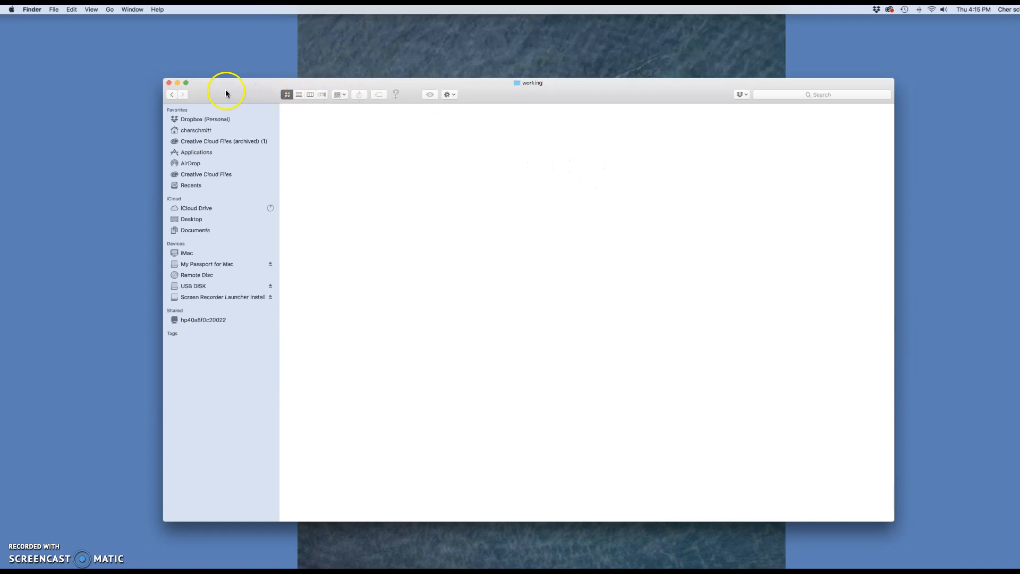
click(171, 94)
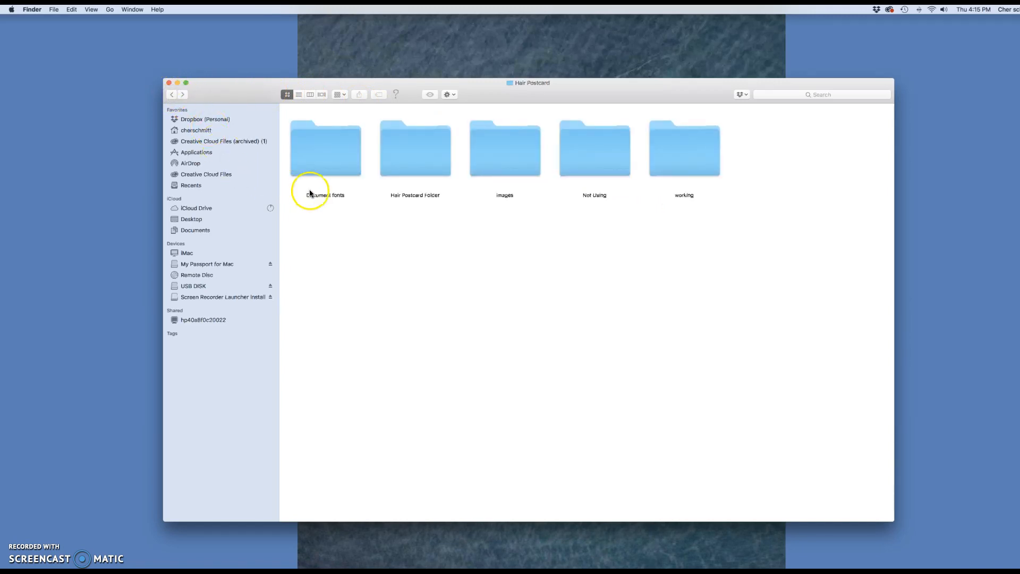
click(676, 166)
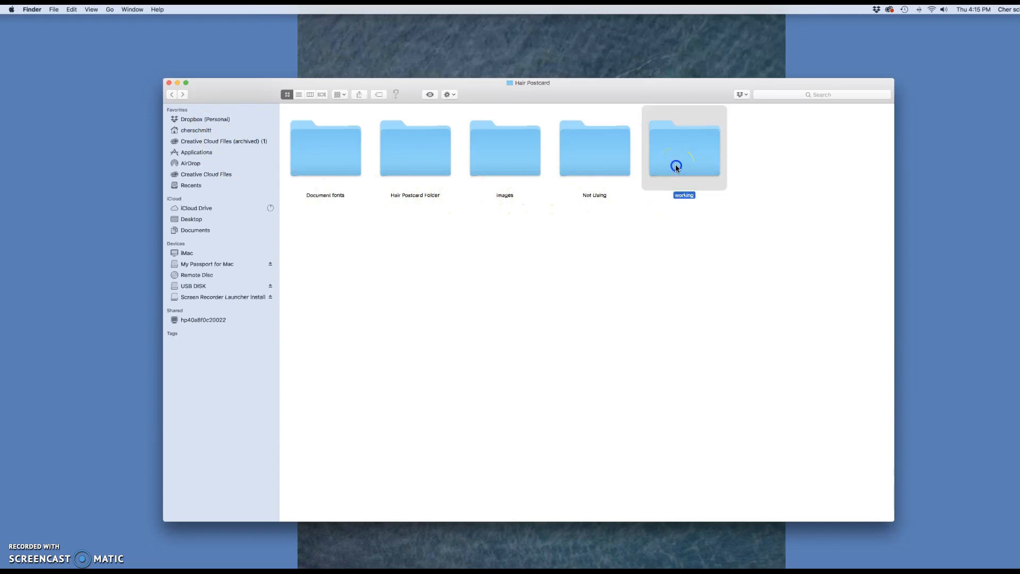
double_click(676, 166)
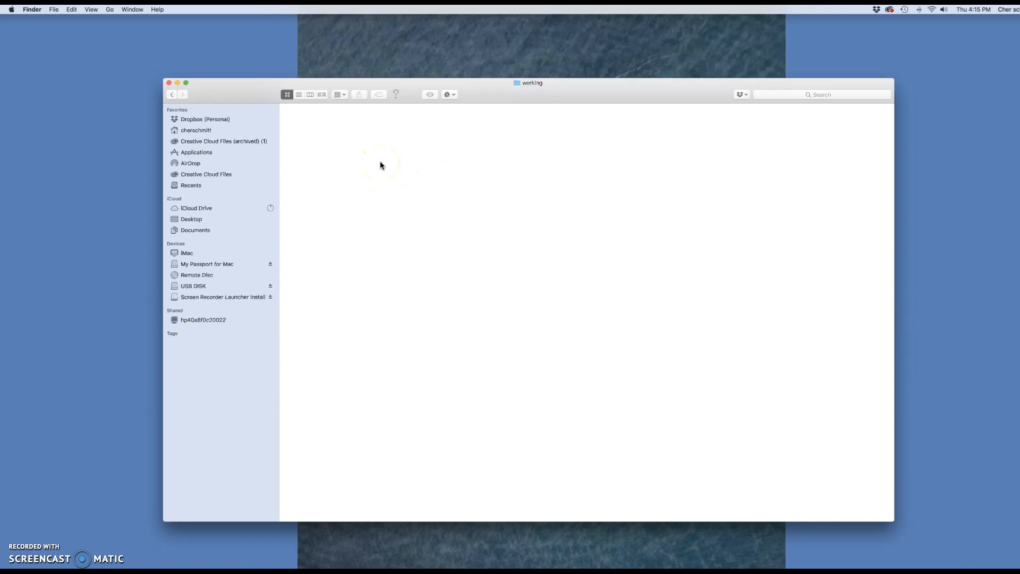
click(159, 97)
click(170, 95)
click(427, 162)
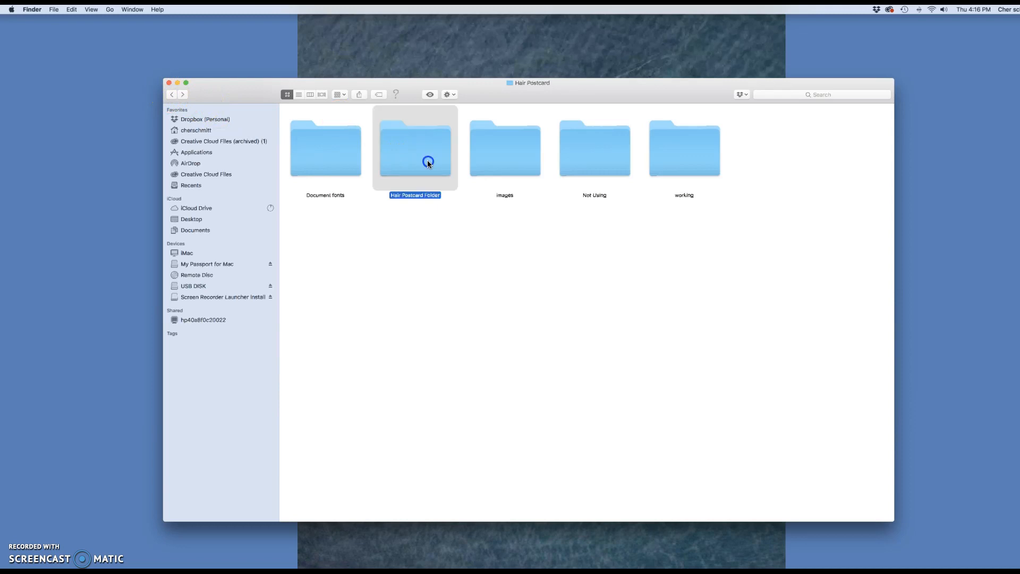
double_click(428, 163)
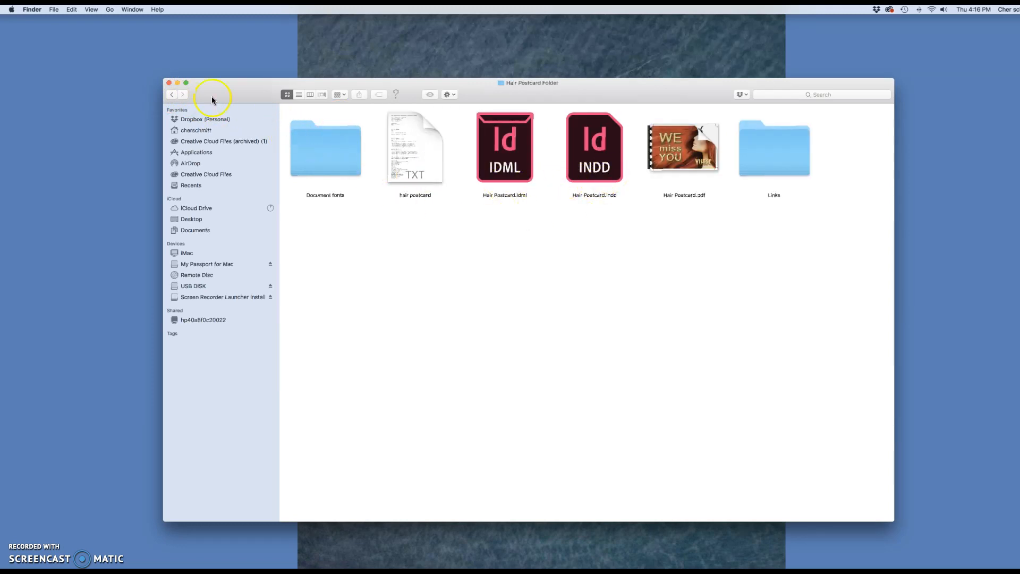
click(172, 94)
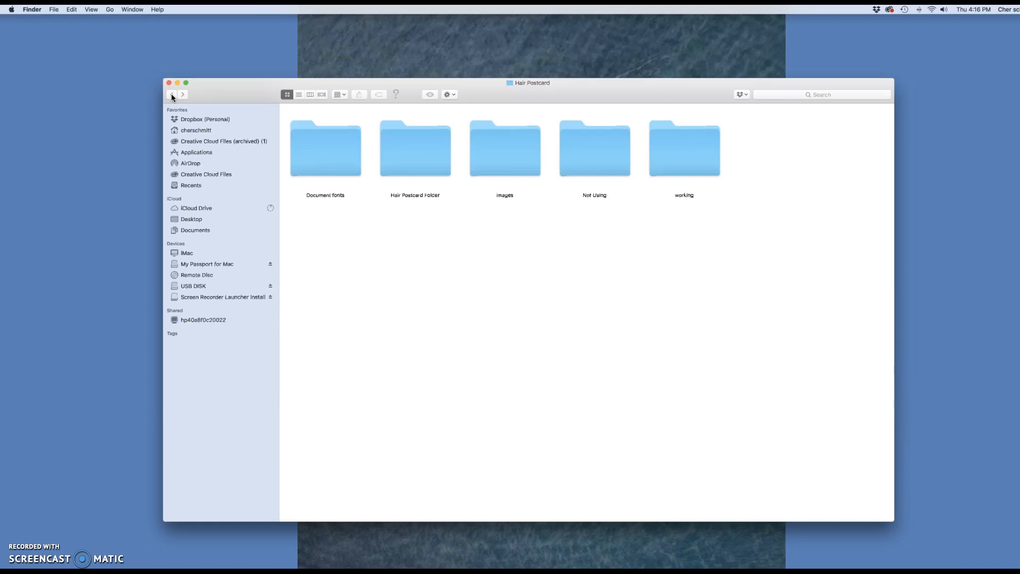
Compress the packaged Hair Postcard Folder into a zip archive and clear the selection
click(413, 156)
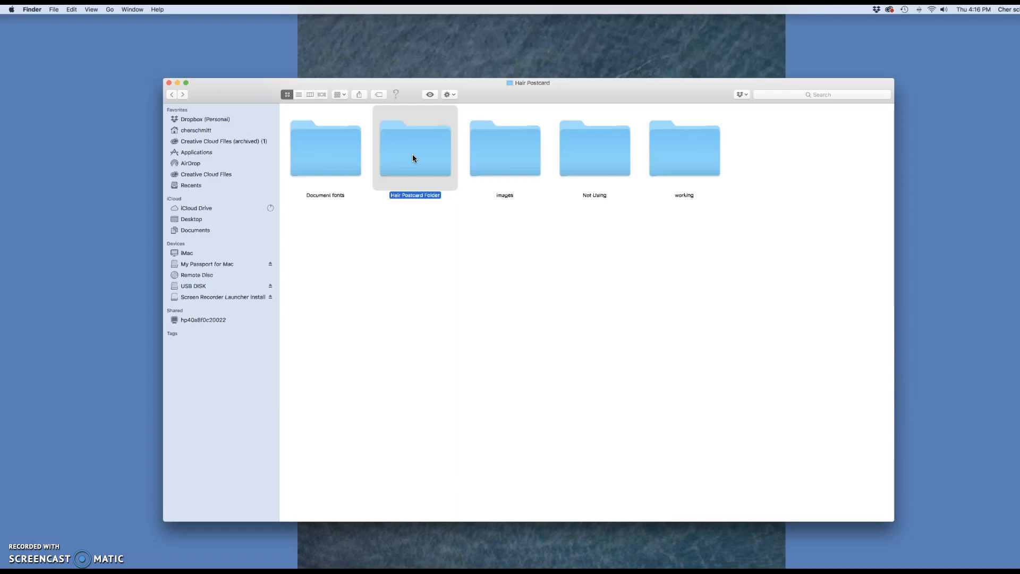
click(412, 171)
right_click(413, 167)
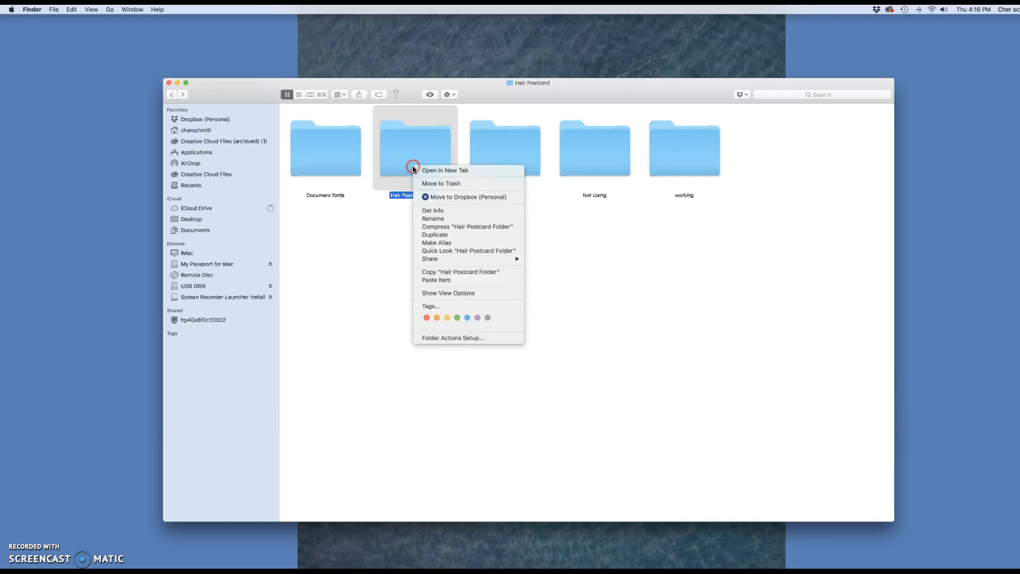
click(445, 227)
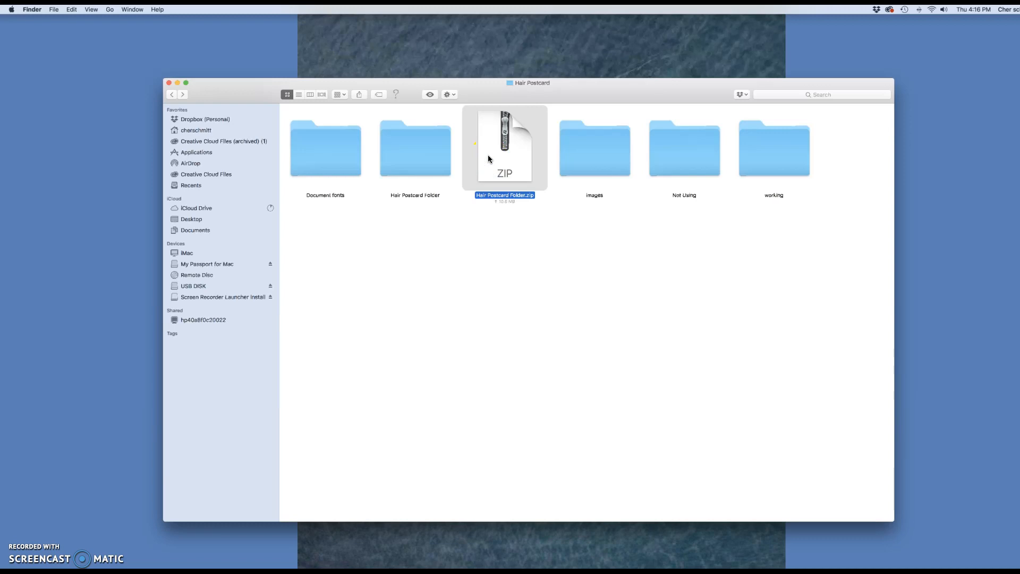
click(530, 202)
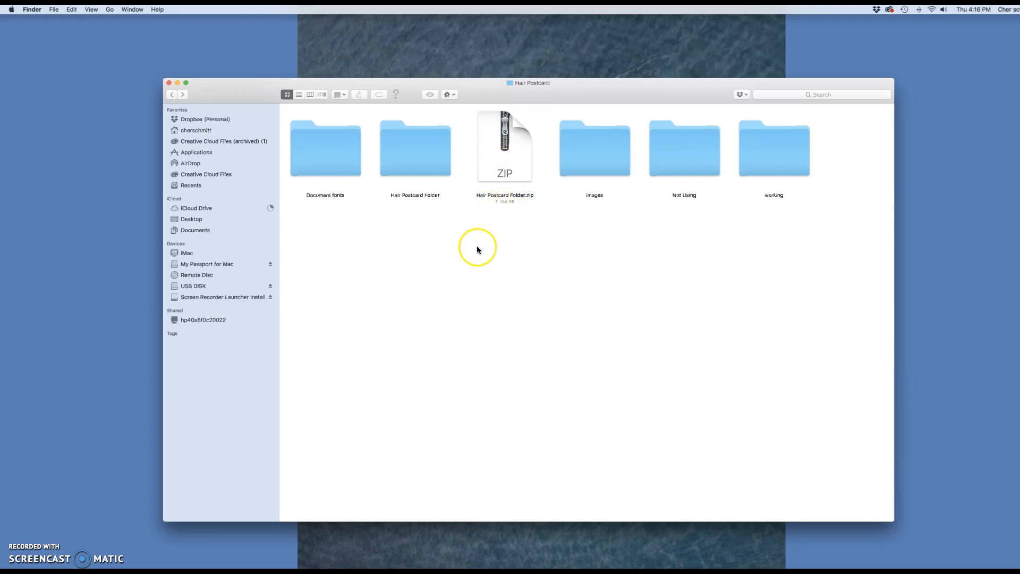